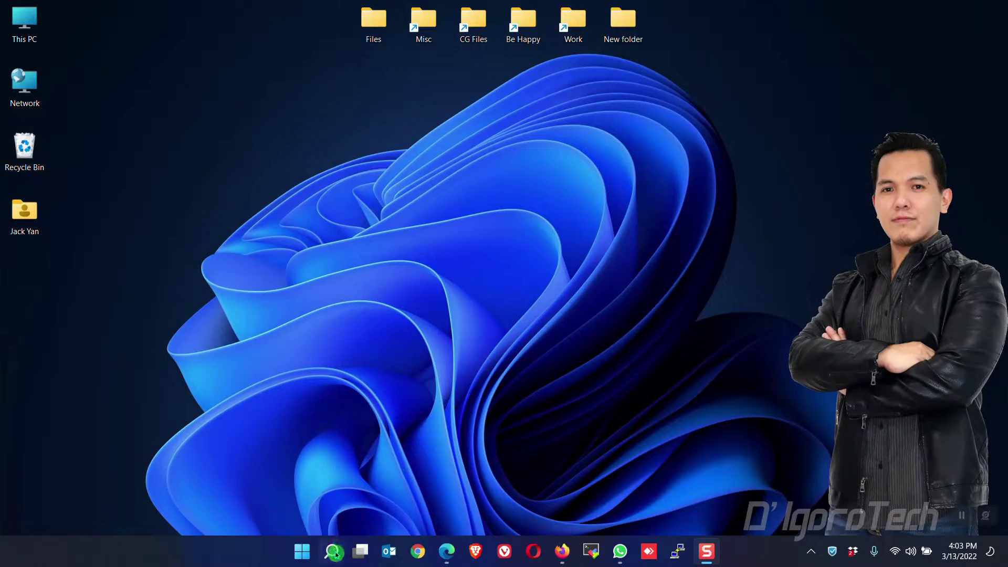
- Search 'network connection', open View network connections, and open the Wi-Fi adapter's Properties
click(331, 550)
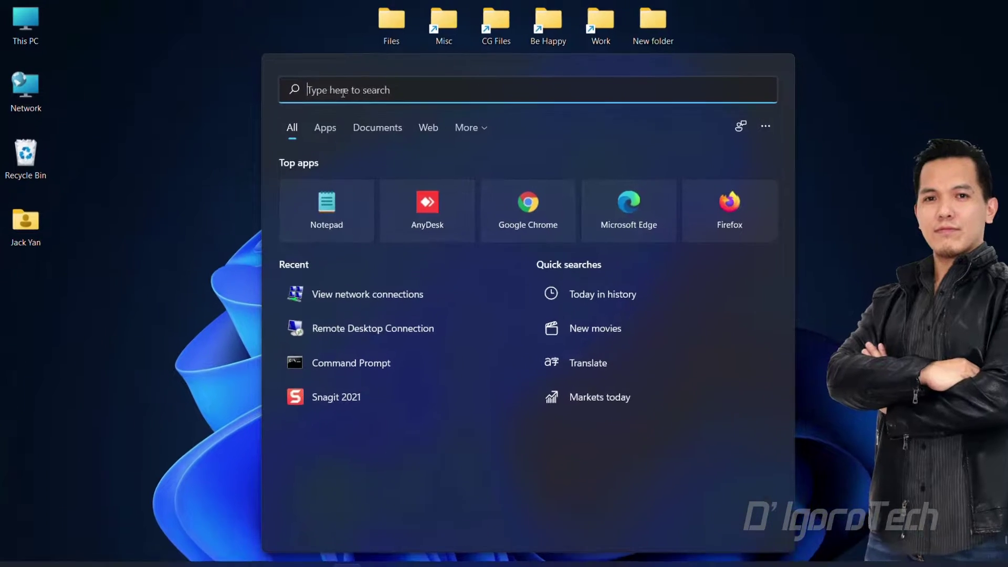
text(network connection)
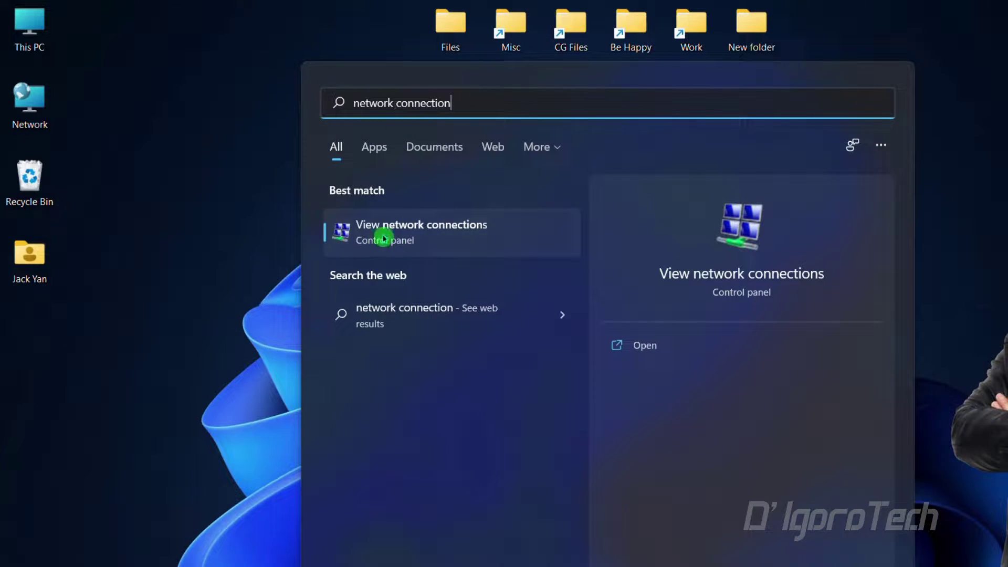
click(451, 232)
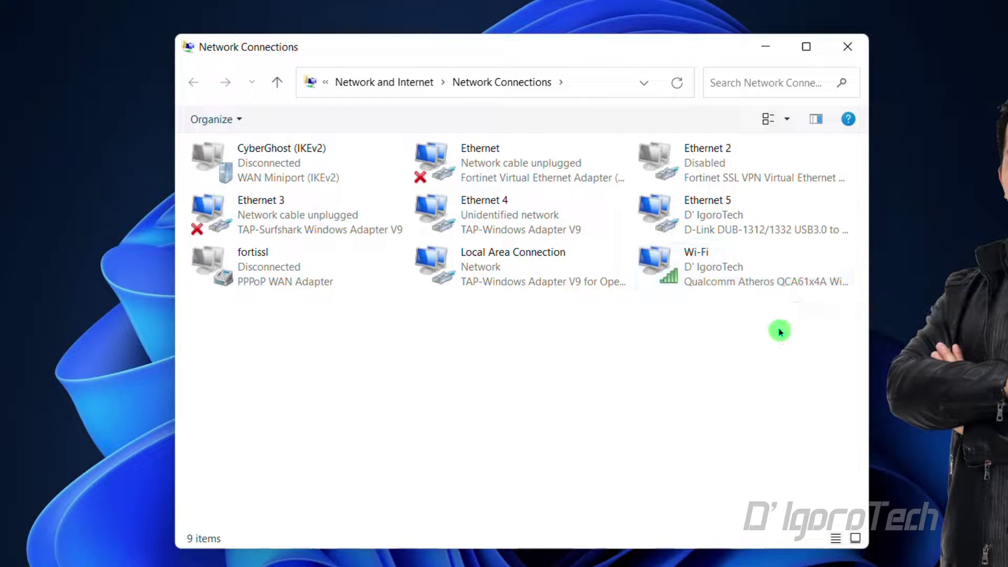
click(747, 231)
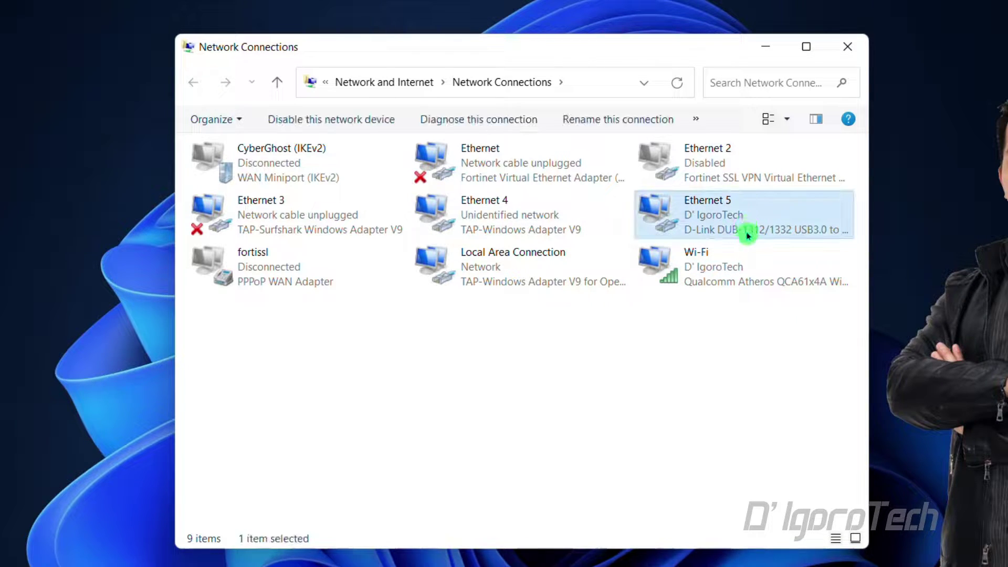
click(748, 264)
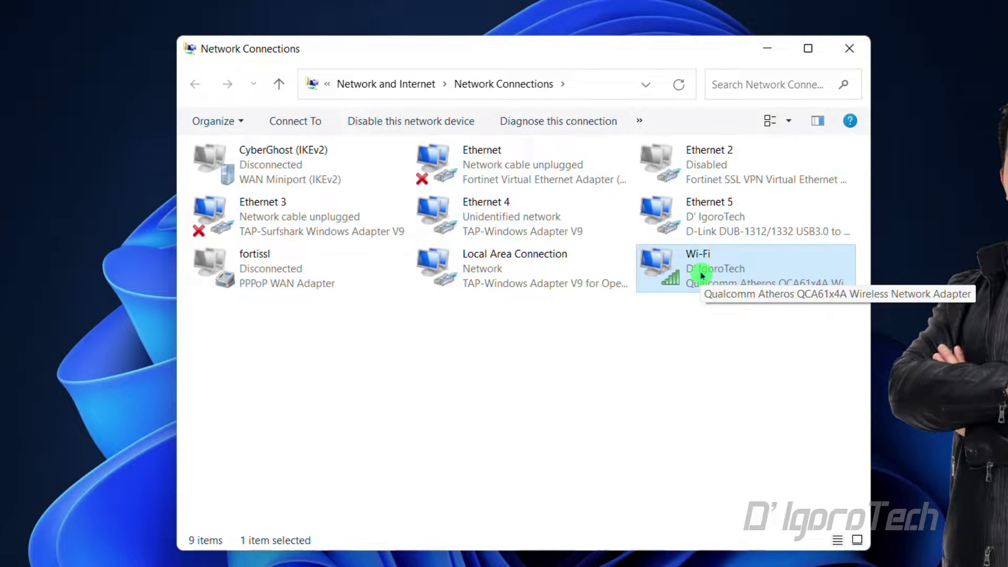
right_click(702, 276)
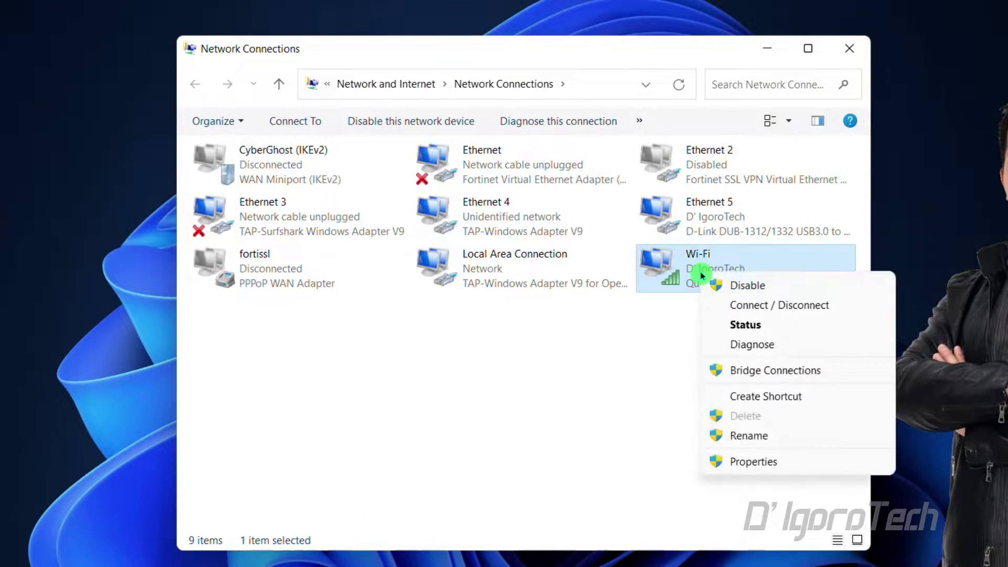
click(744, 460)
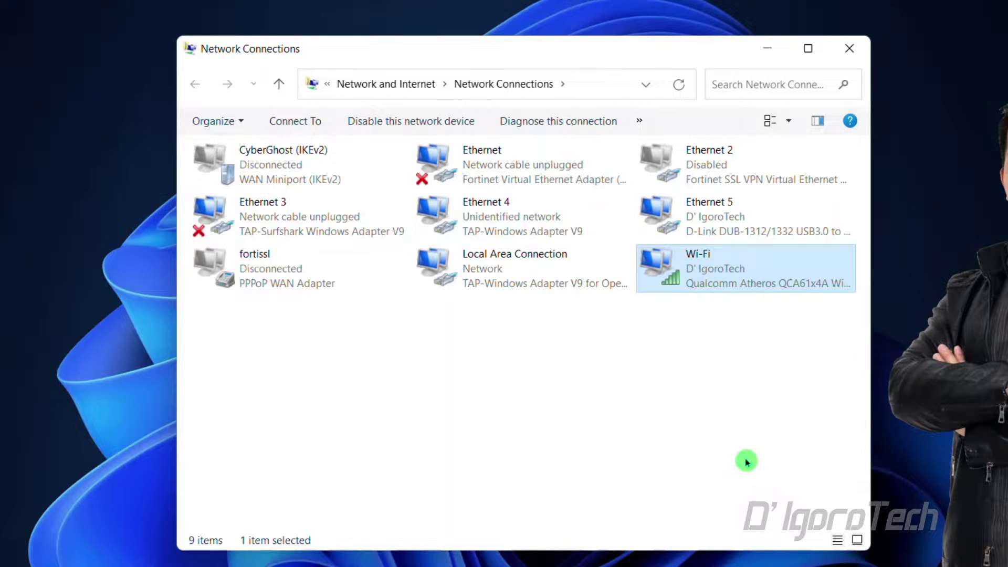
- Inspect Wi-Fi TCP/IPv4 with manual DNS server addresses selected, then cancel and close Wi-Fi Properties
click(352, 356)
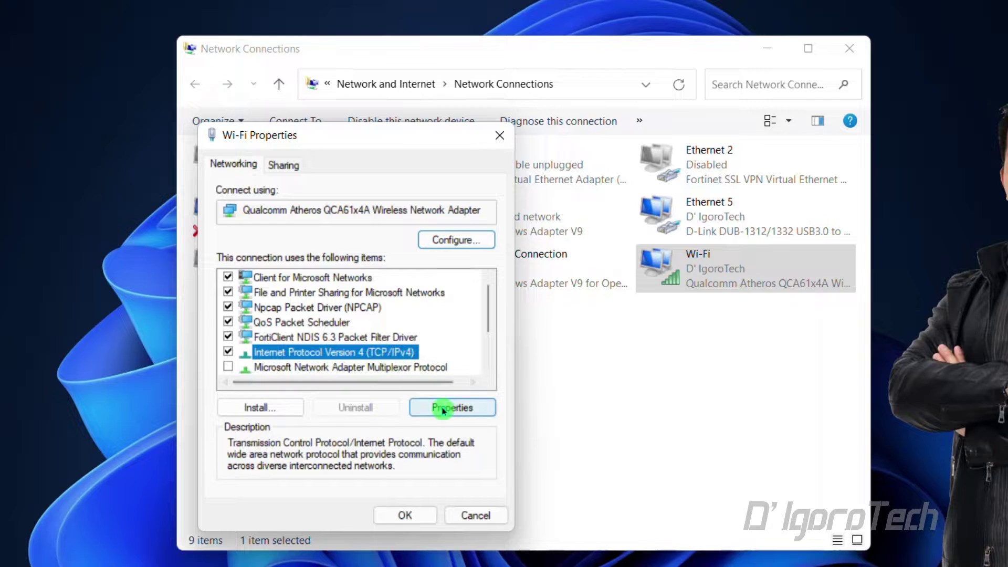
click(454, 409)
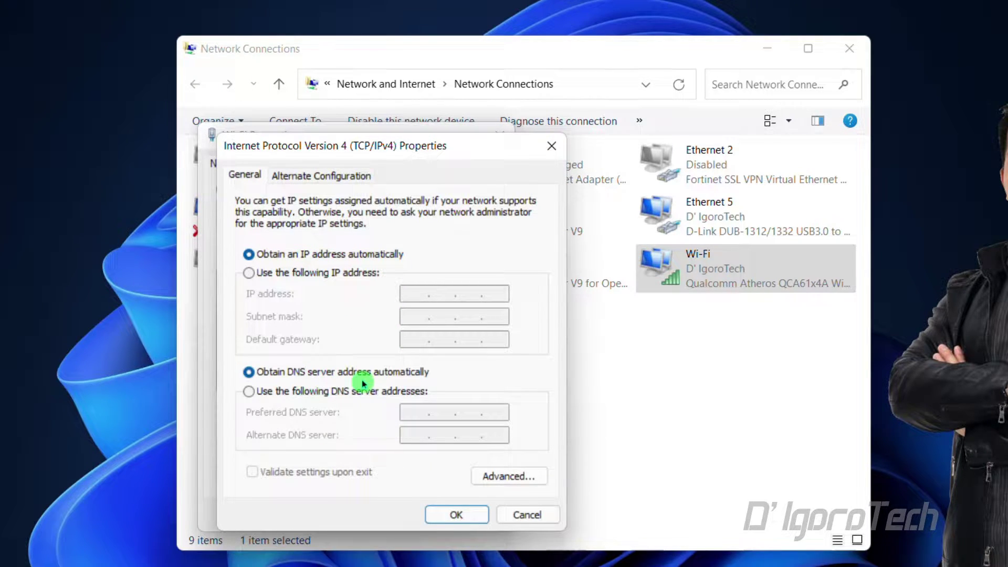
click(255, 395)
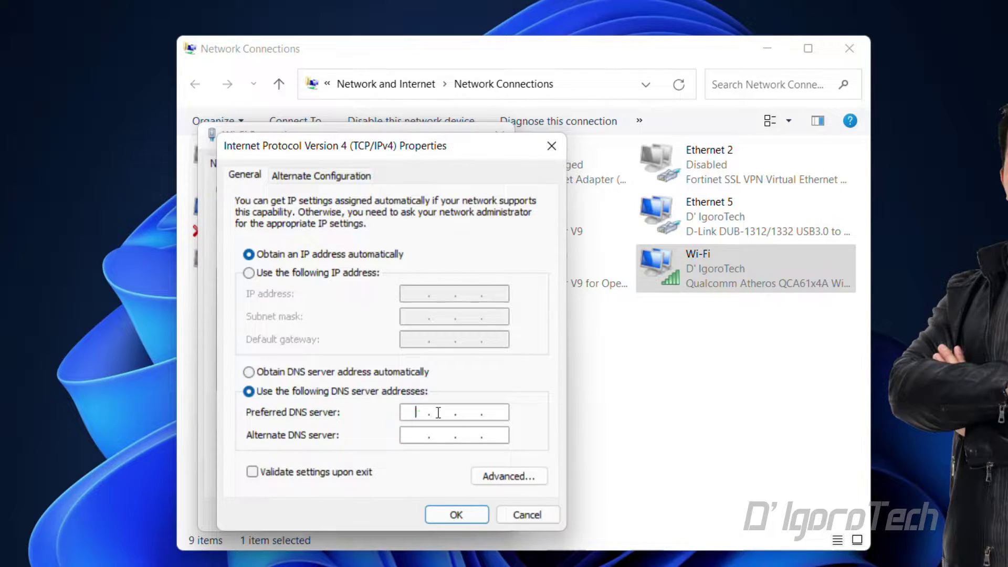
click(460, 421)
click(519, 515)
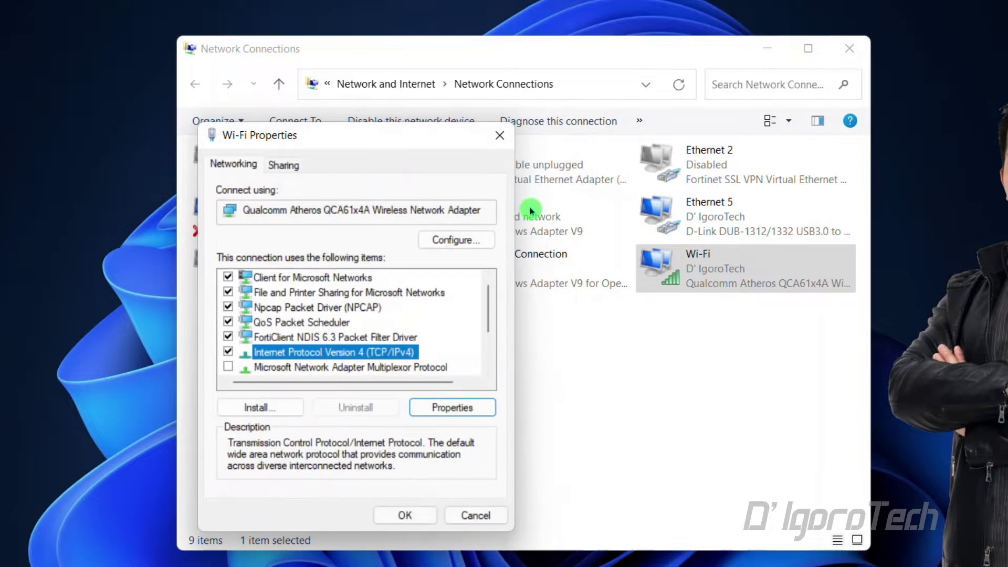
click(501, 135)
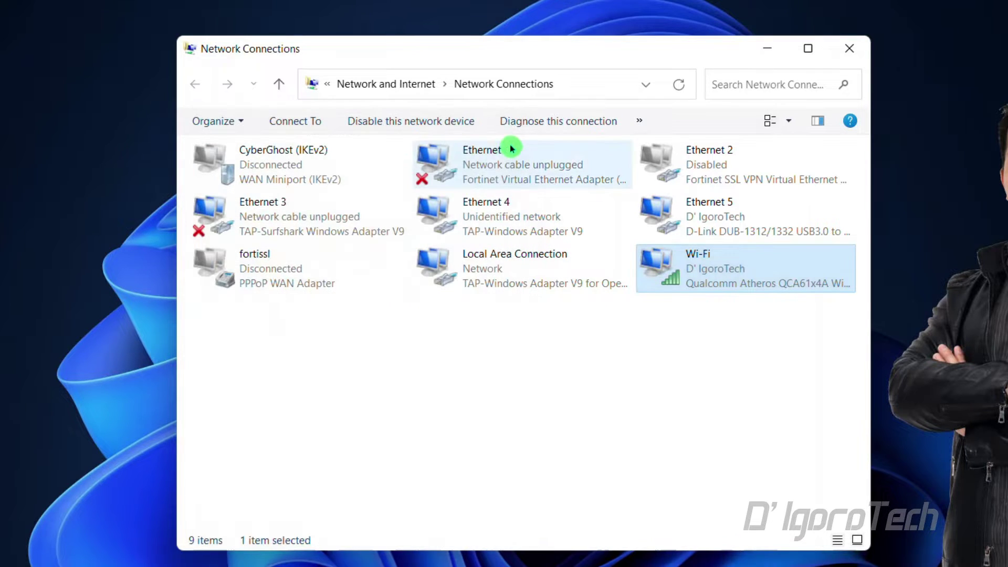
- Minimize Network Connections, open Command Prompt and run ipconfig /all
click(767, 49)
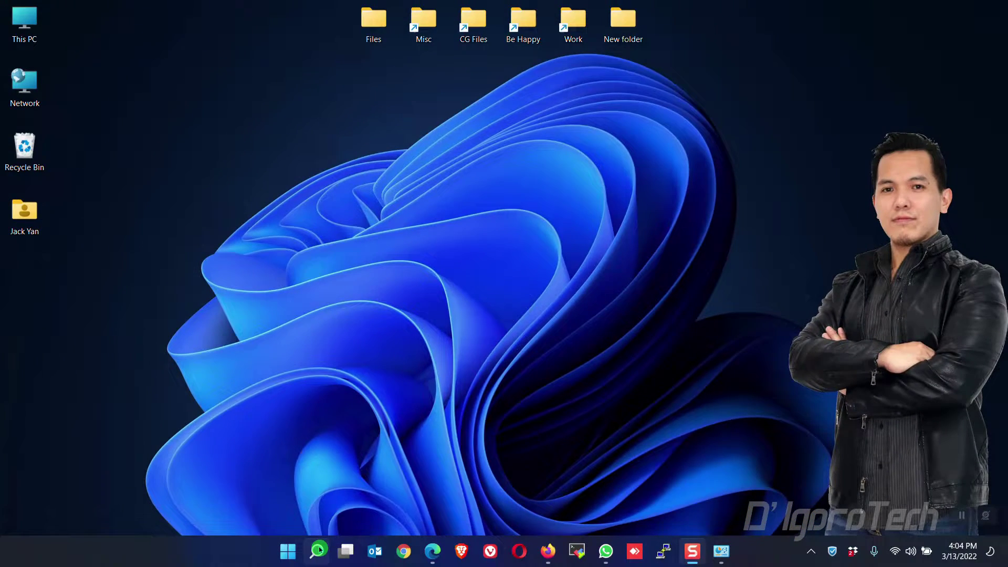
click(319, 550)
text(cmd)
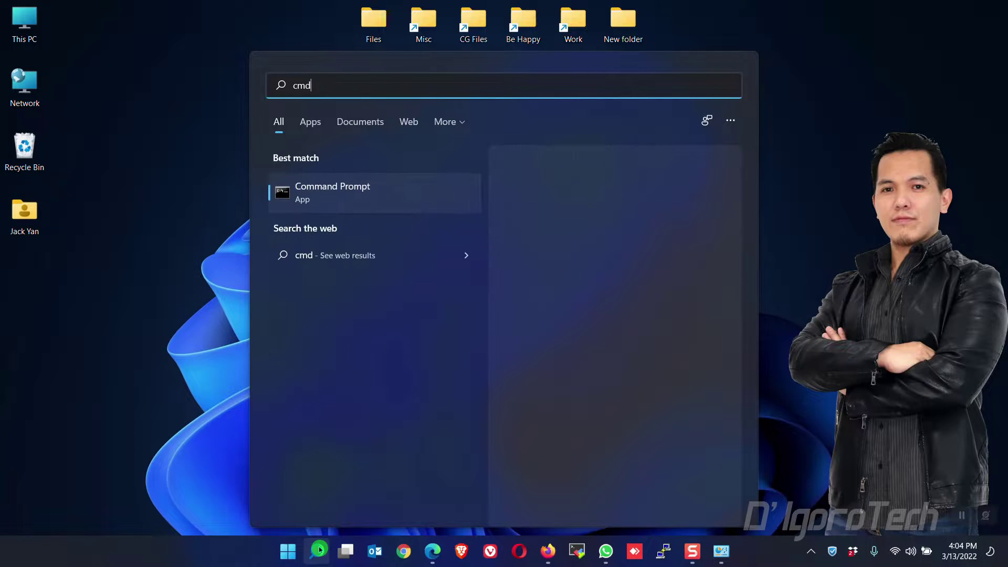
key(Return)
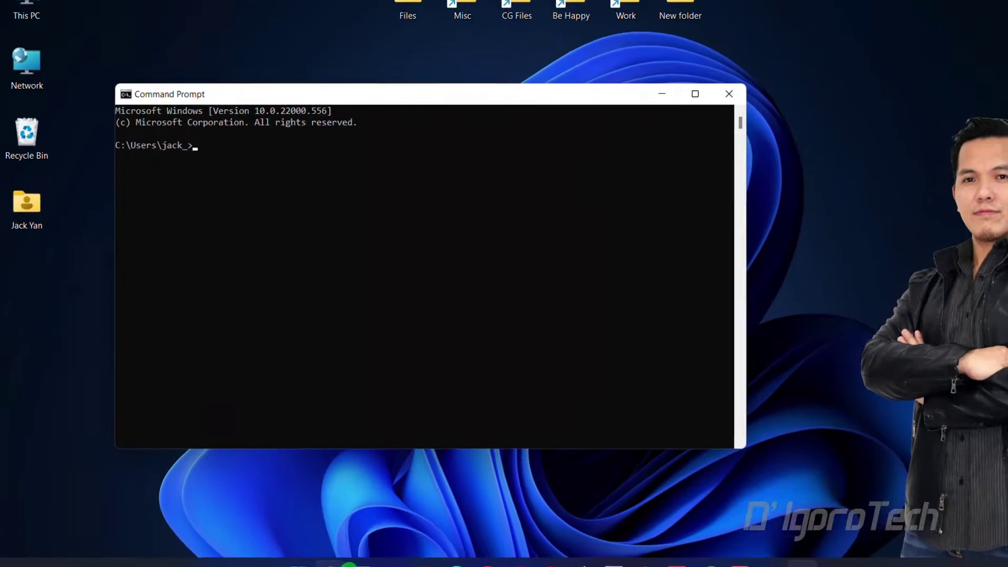
text(ipc)
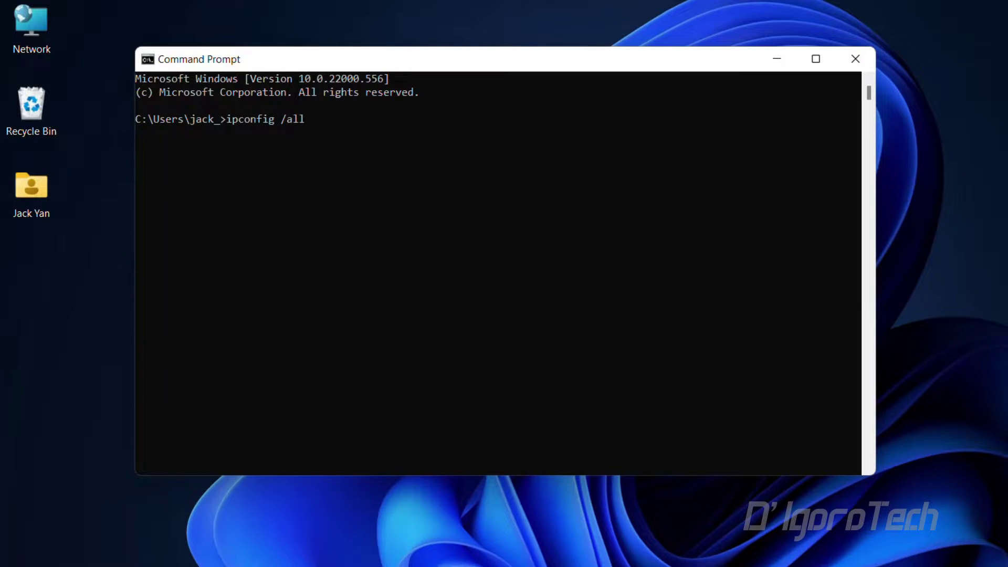
text(onfig /all)
key(Return)
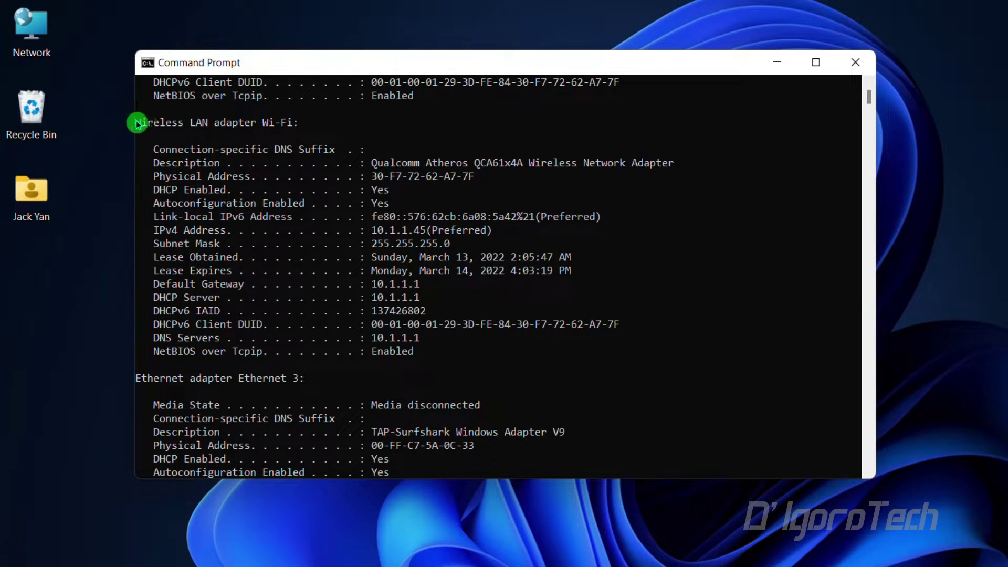
- Highlight the Wi-Fi adapter heading, its DNS Servers line and Default Gateway 10.1.1.1
drag(139, 125, 298, 124)
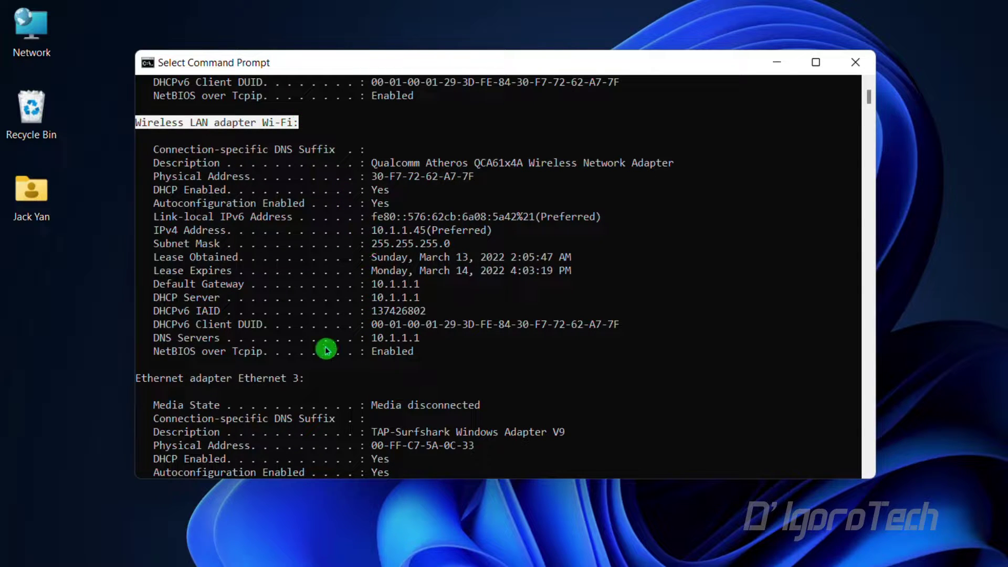
drag(155, 338, 417, 339)
drag(154, 284, 416, 292)
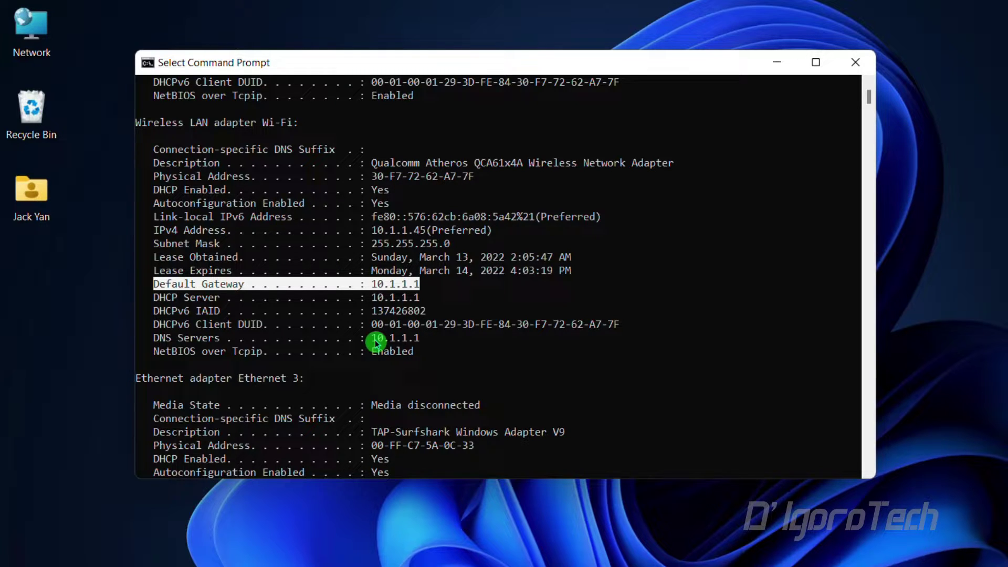
- Highlight the current DNS server value 10.1.1.1 in the ipconfig output
drag(375, 339, 418, 342)
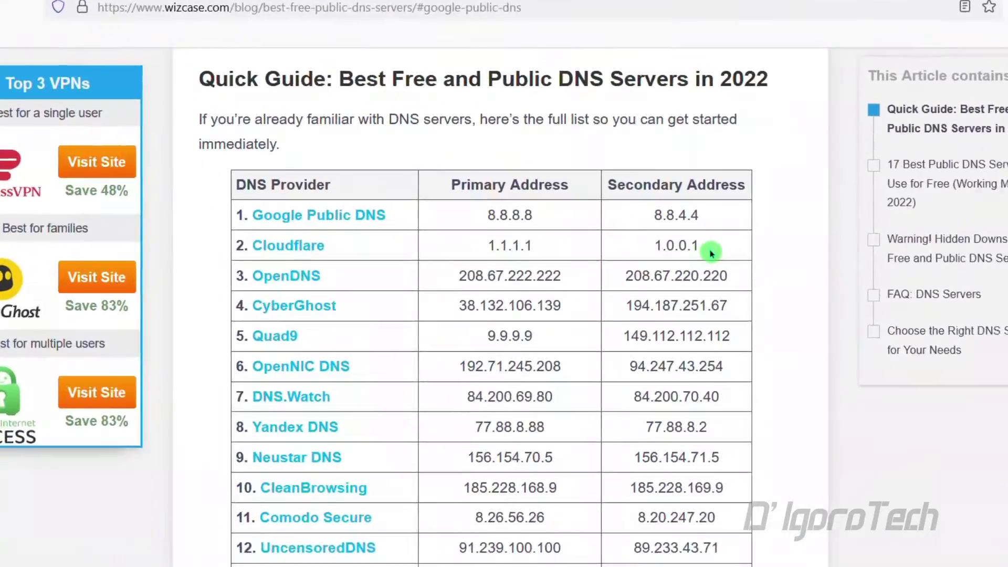
- Highlight the Google Public DNS and Cloudflare rows in the DNS table, then clear the selection
drag(653, 225, 366, 201)
drag(236, 242, 116, 231)
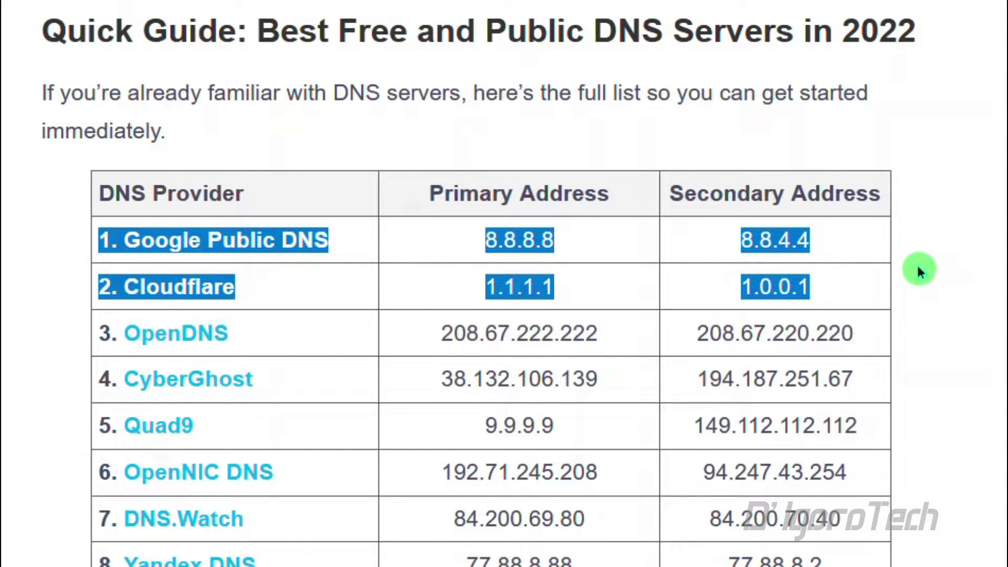
click(367, 275)
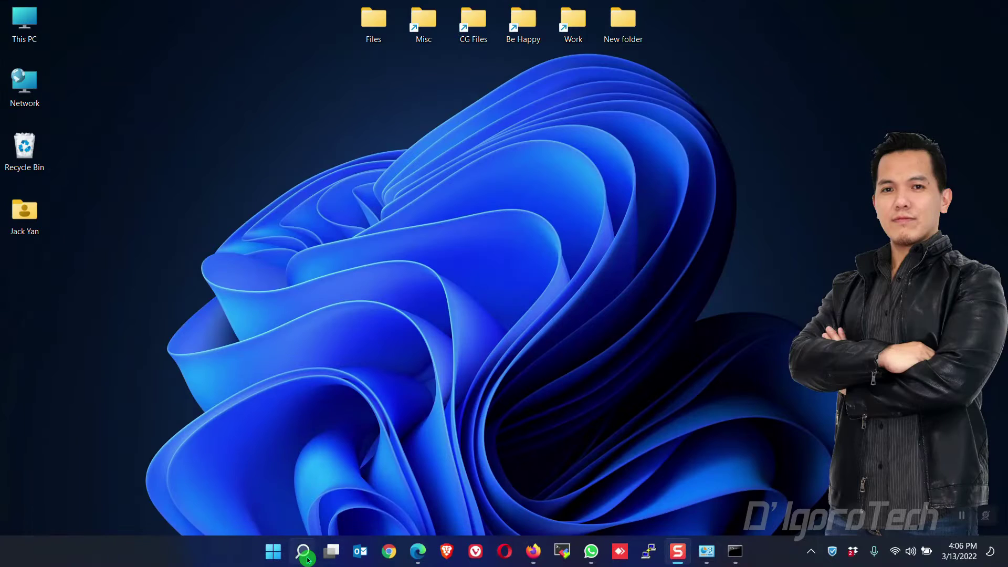
- In Command Prompt, recall the previous tracert command and run the trace to 1.1.1.1
click(304, 553)
text(cmd)
key(Return)
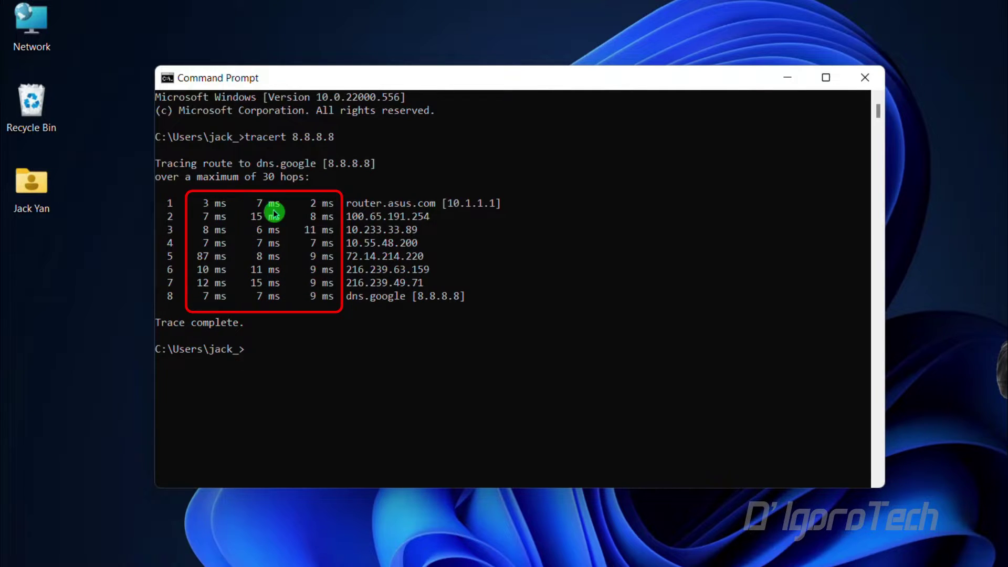
click(354, 334)
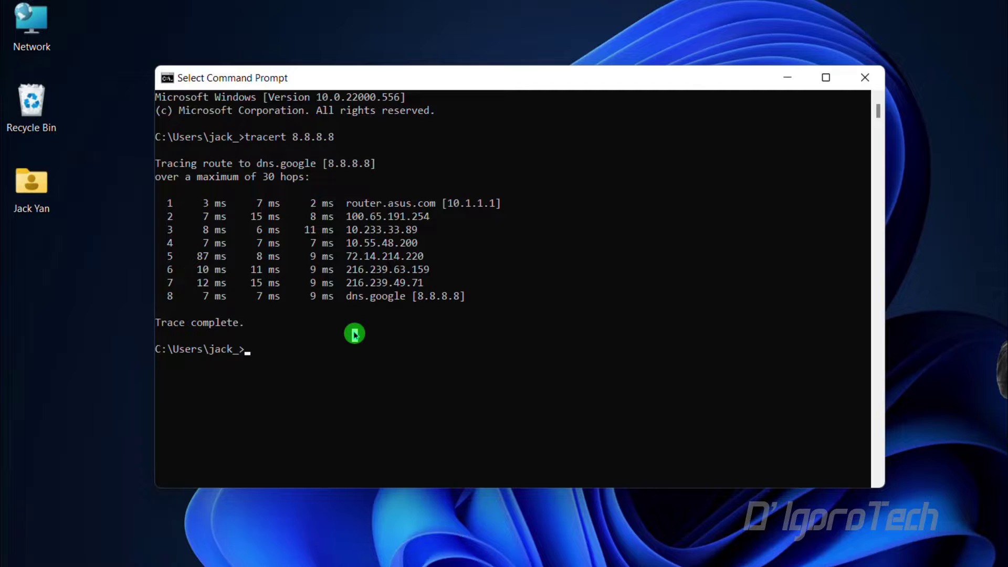
key(Up)
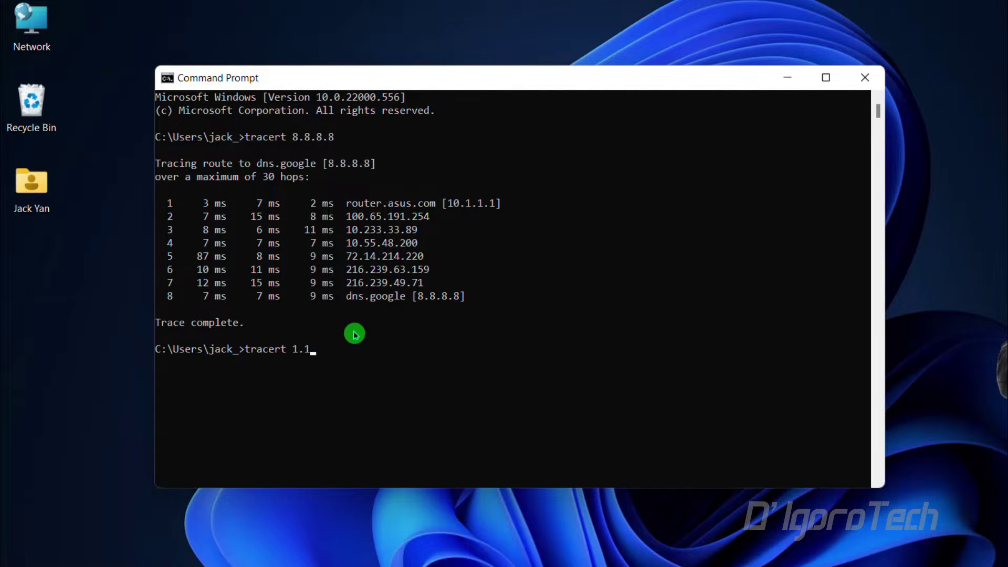
key(Return)
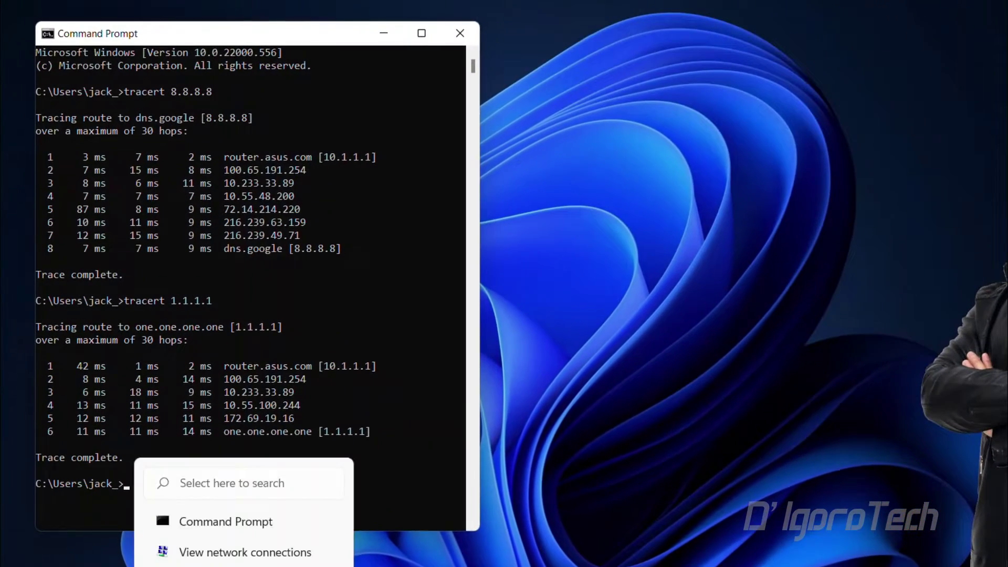
- Open a second Command Prompt and ping 8.8.8.8 and 1.1.1.1
click(273, 564)
text(cmd)
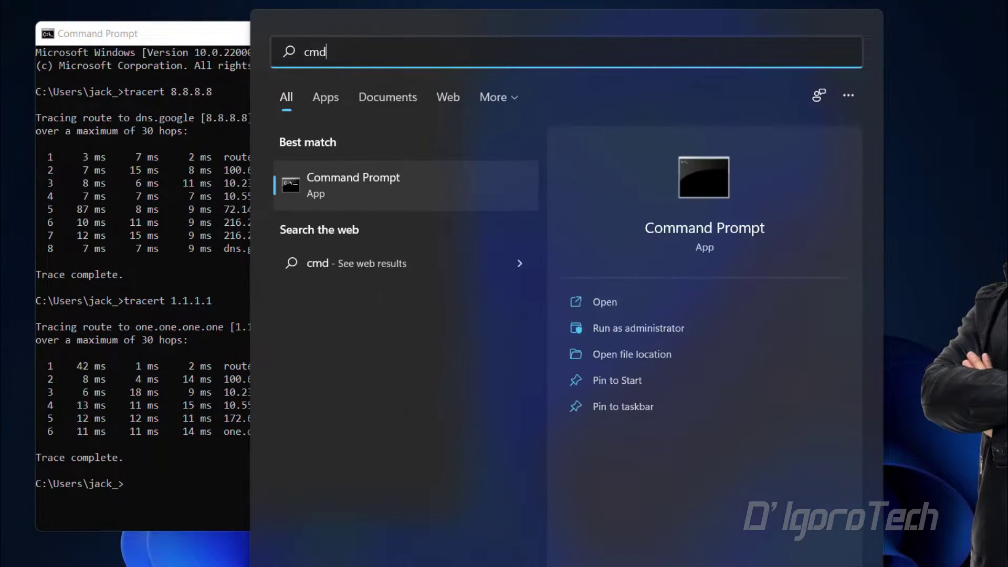
key(Return)
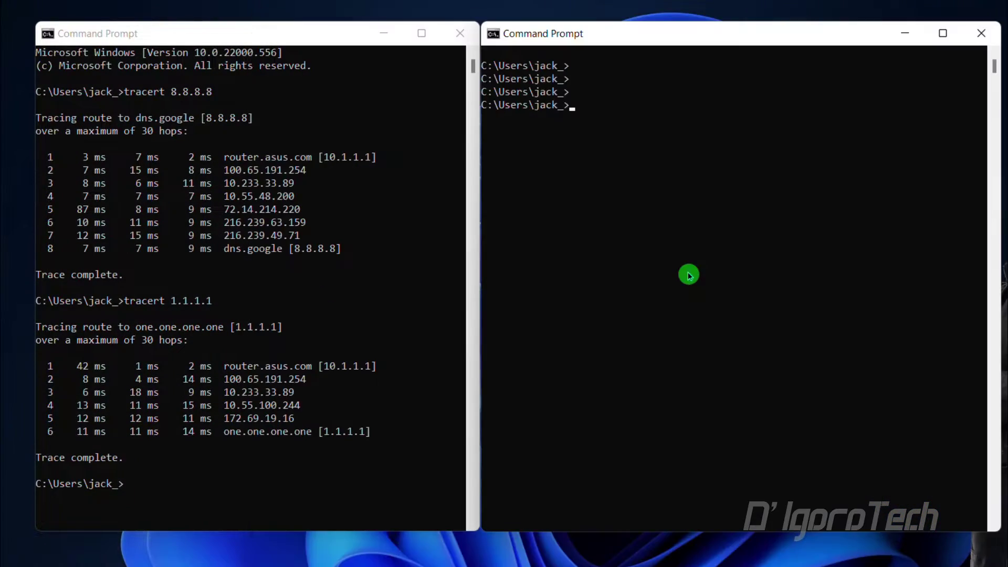
key(Return)
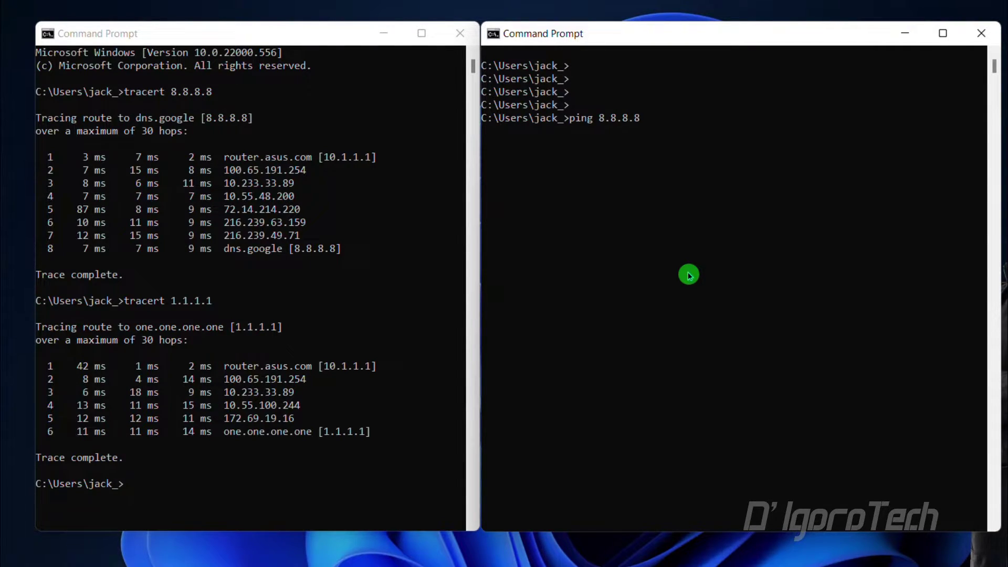
key(Return)
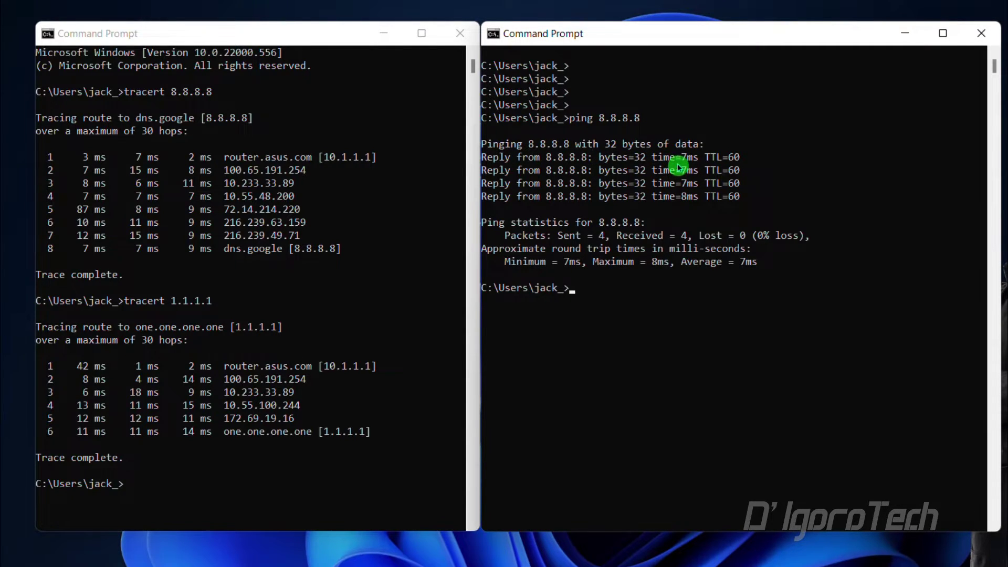
key(Return)
key(Return)
key(Return)
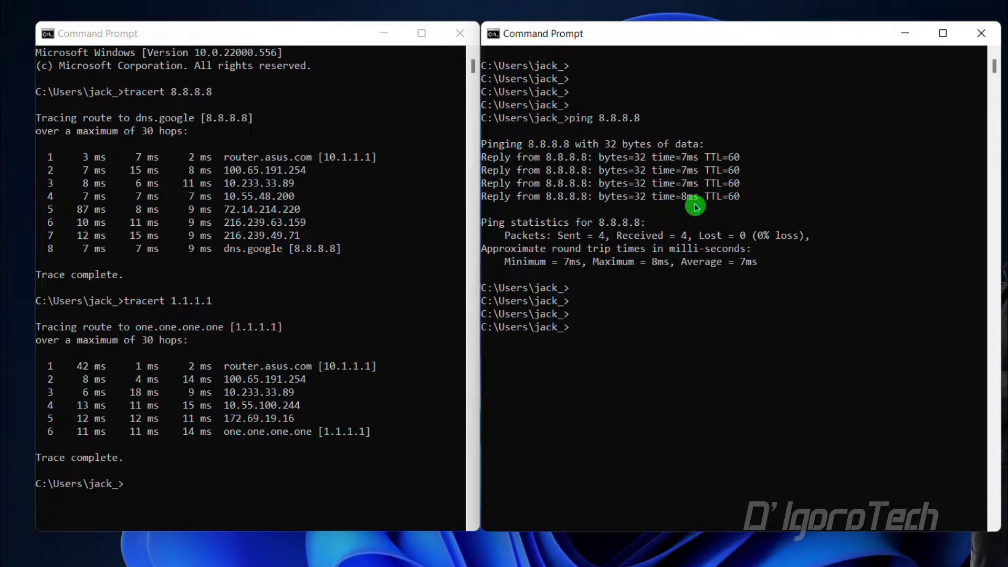
text(ping 1.1.1.1)
key(Return)
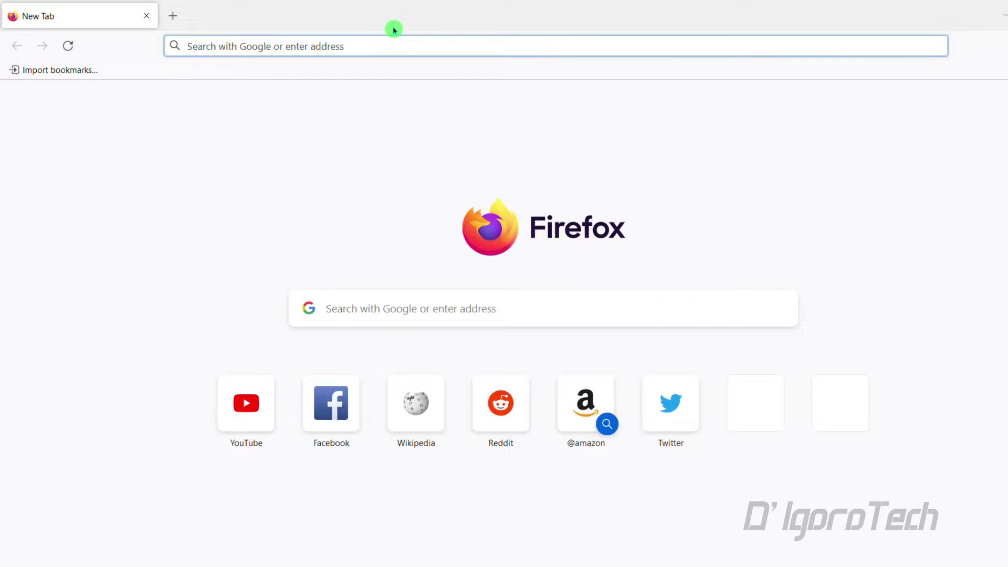
- Load speedtest.net in Firefox and start the speed test with GO
text(speedtest.net/)
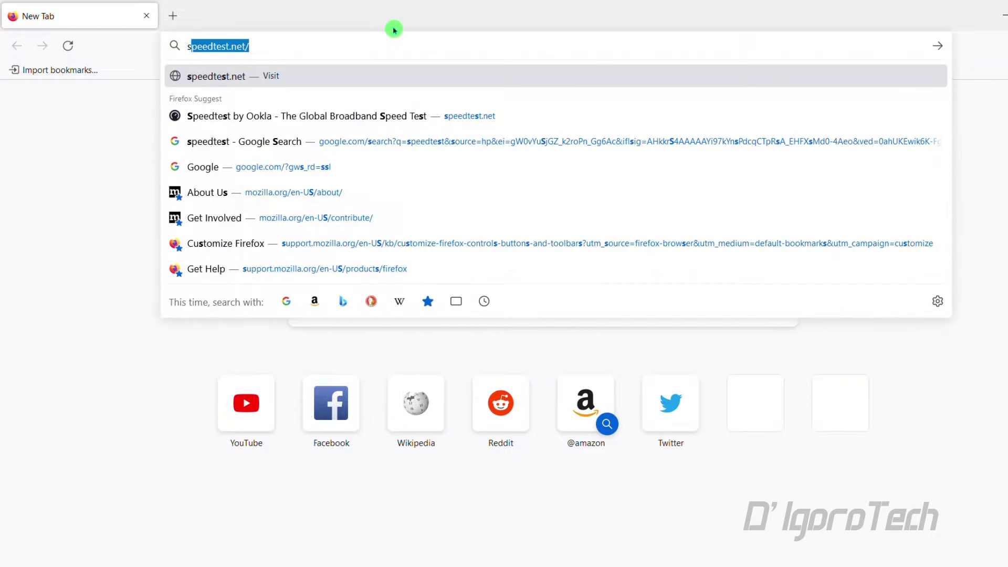
key(Return)
click(493, 279)
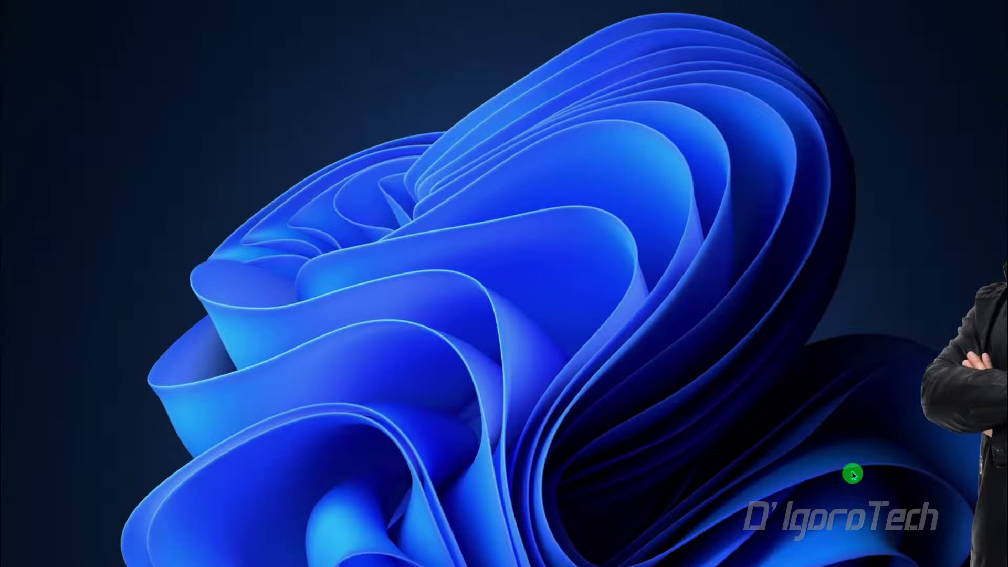
- Reopen the Wi-Fi TCP/IPv4 Properties and choose 'Use the following DNS server addresses'
click(759, 523)
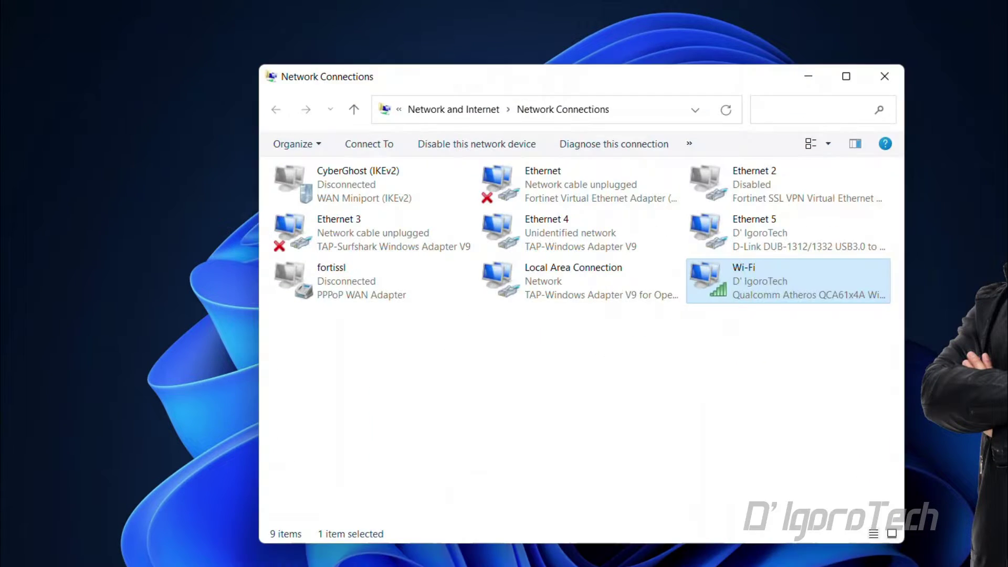
right_click(753, 288)
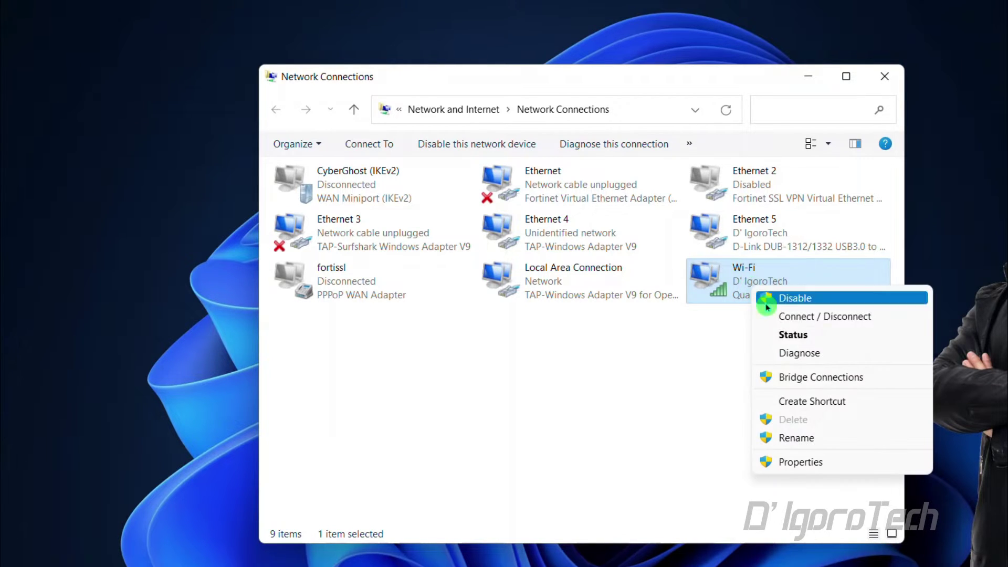
click(800, 463)
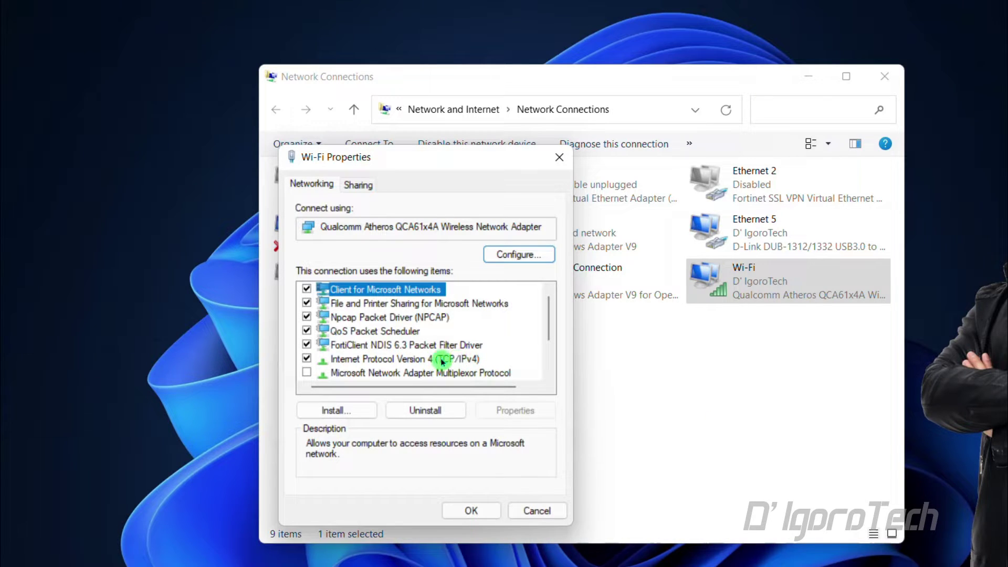
click(460, 360)
click(515, 410)
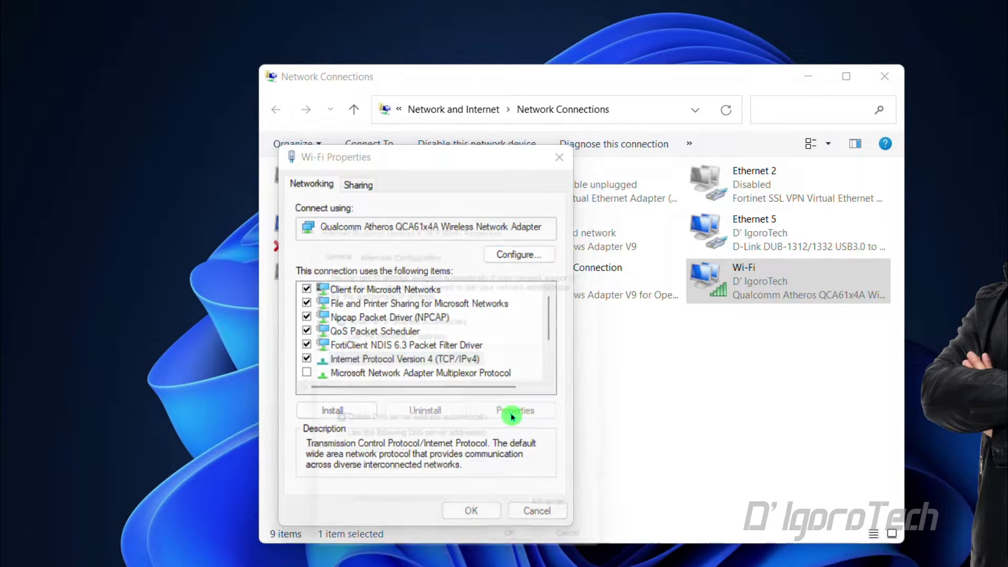
drag(472, 199, 469, 166)
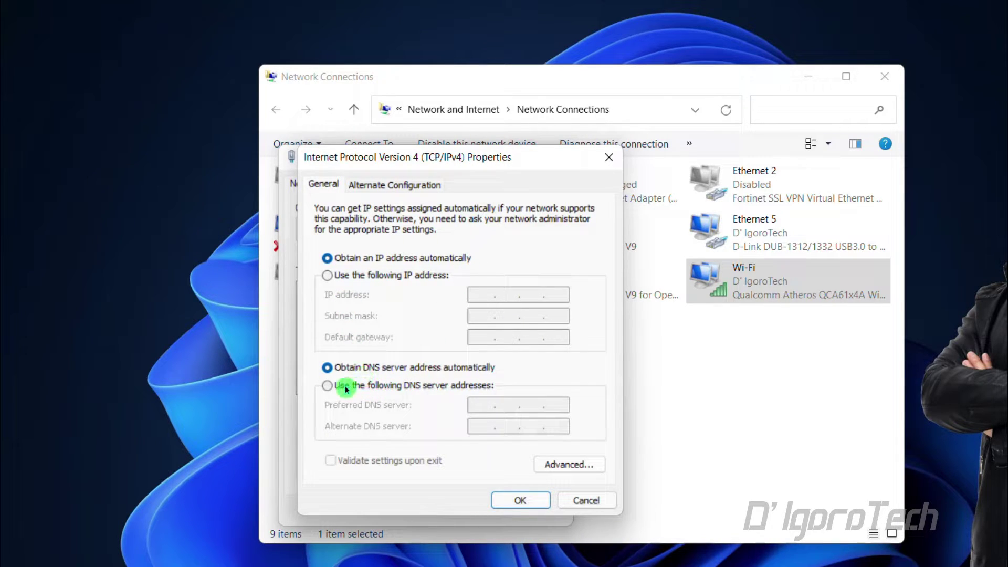
click(418, 386)
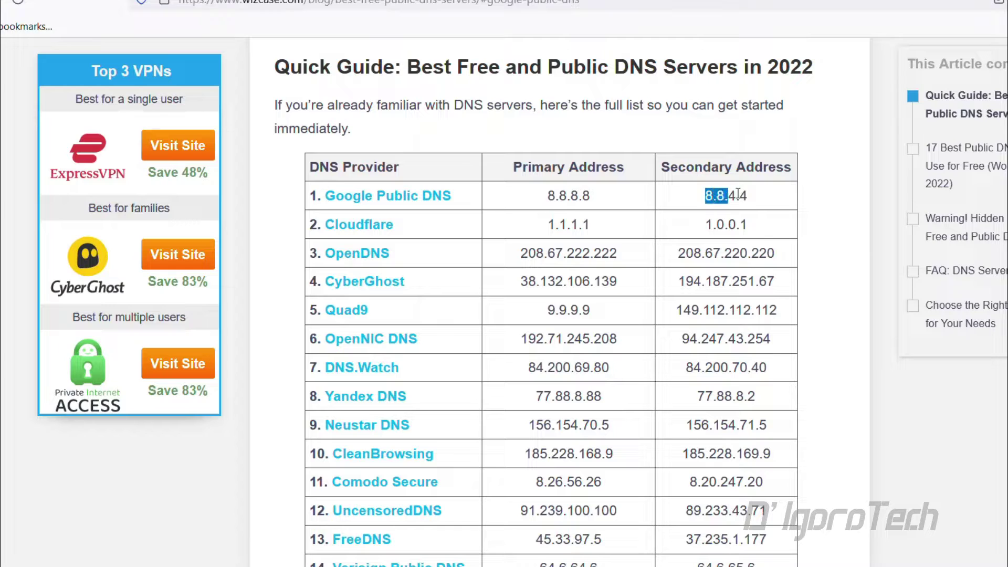
- Highlight Google's 8.8.4.4 and 8.8.8.8, then Cloudflare's 1.1.1.1, in the wizcase DNS table
drag(737, 194, 762, 195)
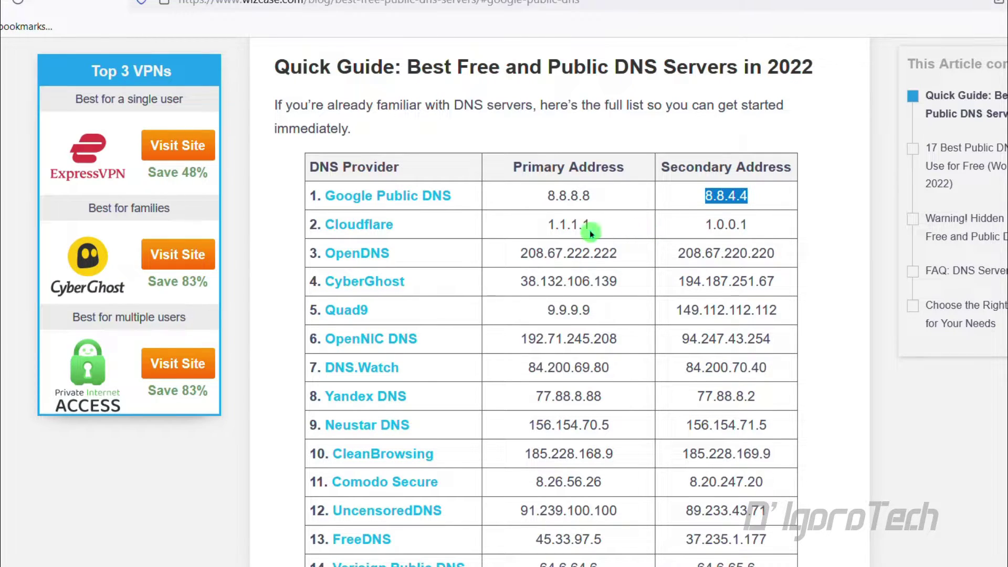
drag(547, 229, 619, 224)
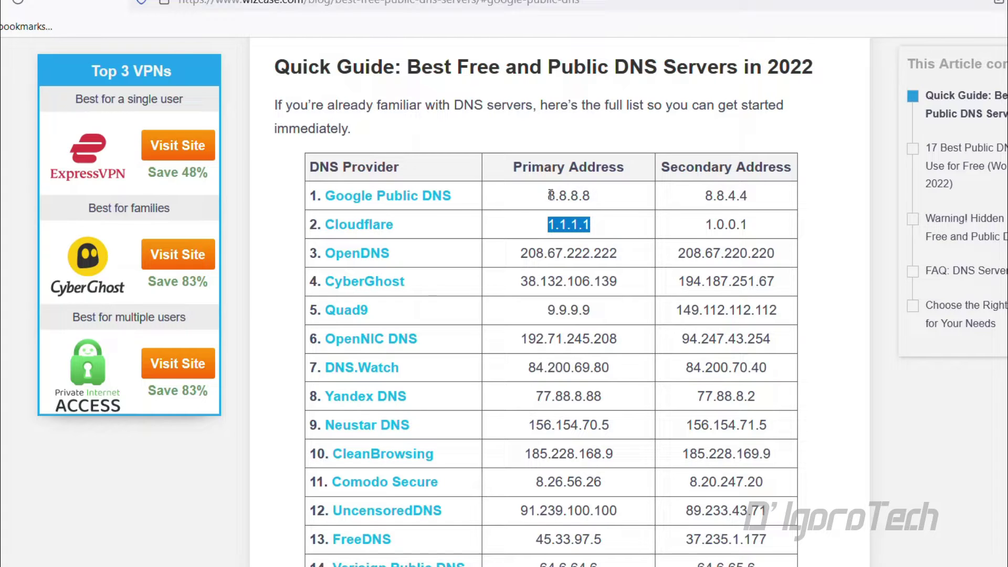
drag(548, 195, 596, 197)
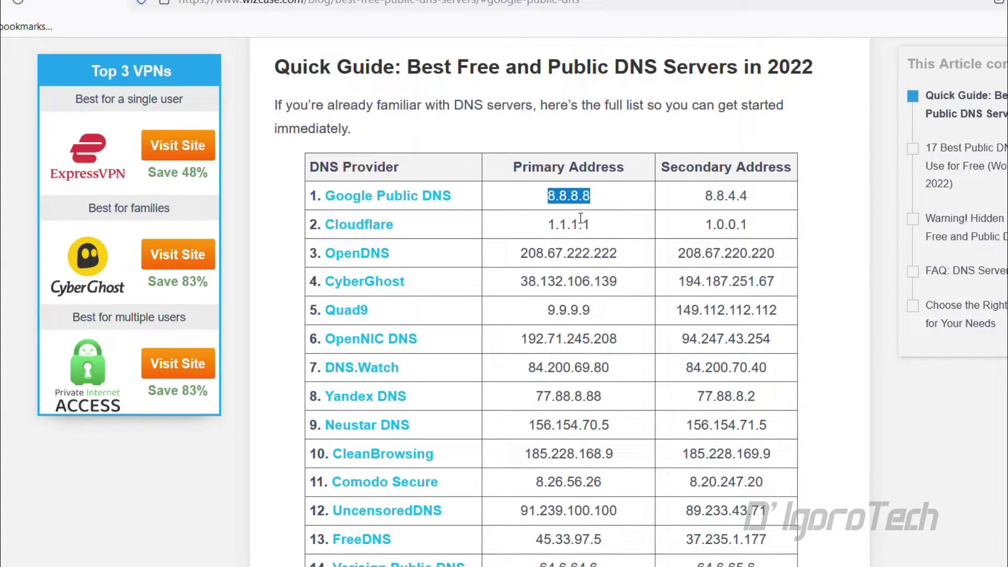
drag(548, 226, 602, 226)
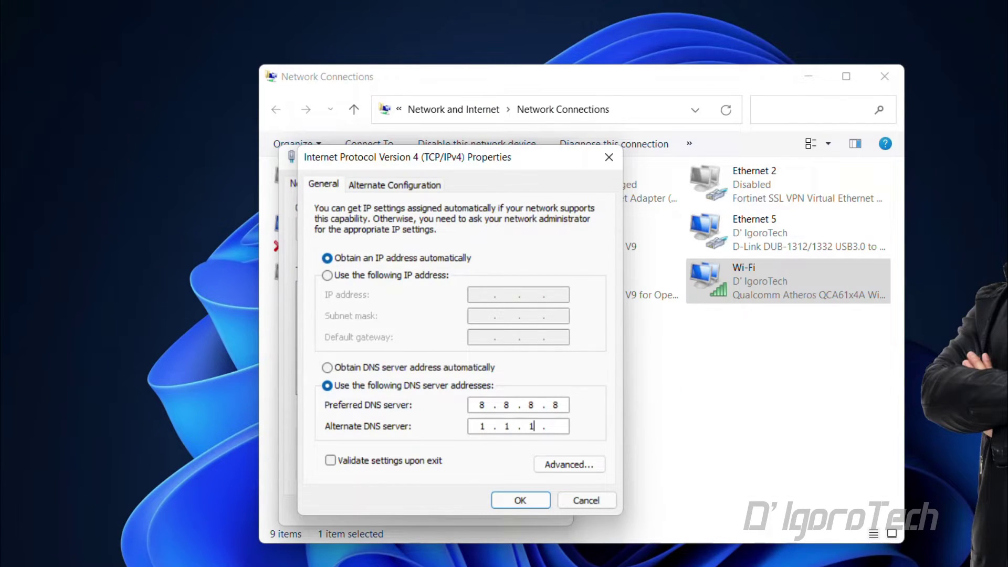
- Save 1.1.1.1 as the alternate DNS server and close the Wi-Fi adapter properties
click(520, 500)
click(472, 511)
- Run ipconfig /all in Command Prompt to list the full network configuration
click(808, 77)
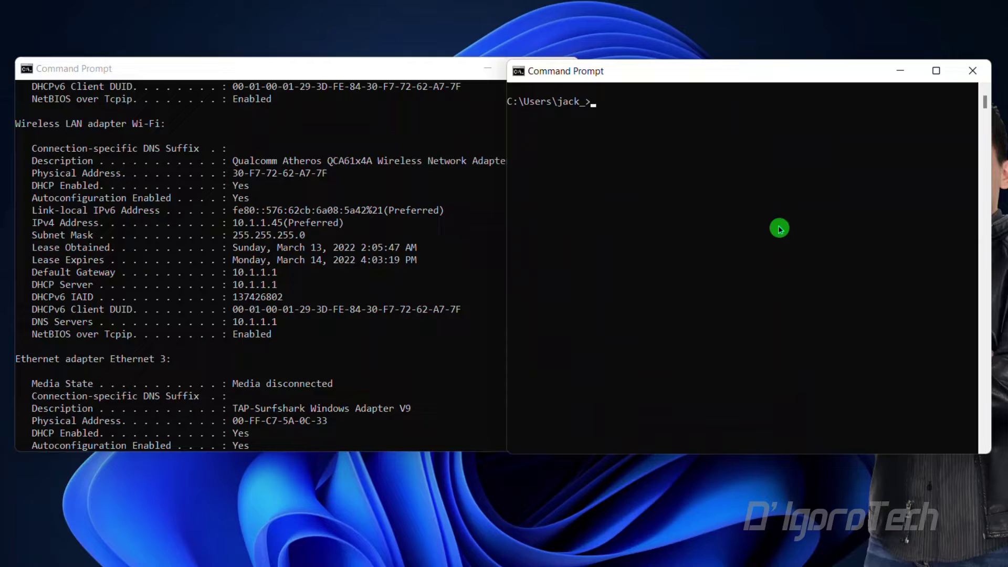
text(ipconfig /all)
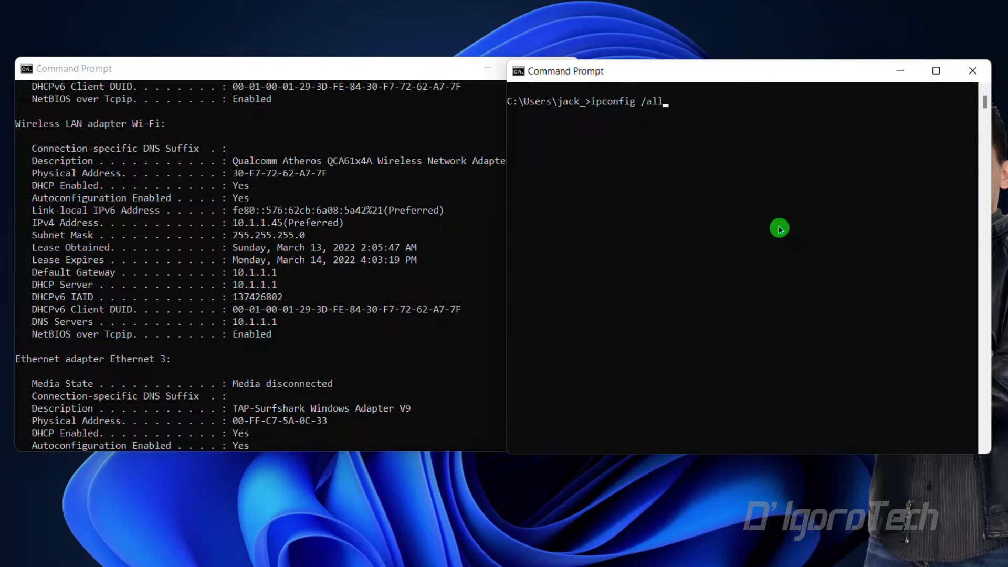
key(Return)
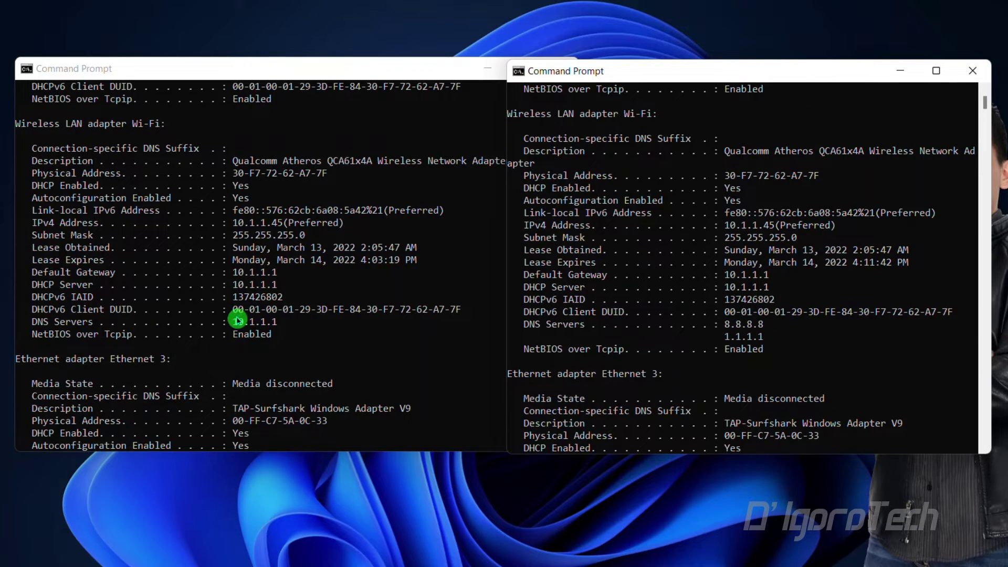
- Compare the old 10.1.1.1 DNS Servers line with the new 8.8.8.8 and 1.1.1.1 entries
click(233, 324)
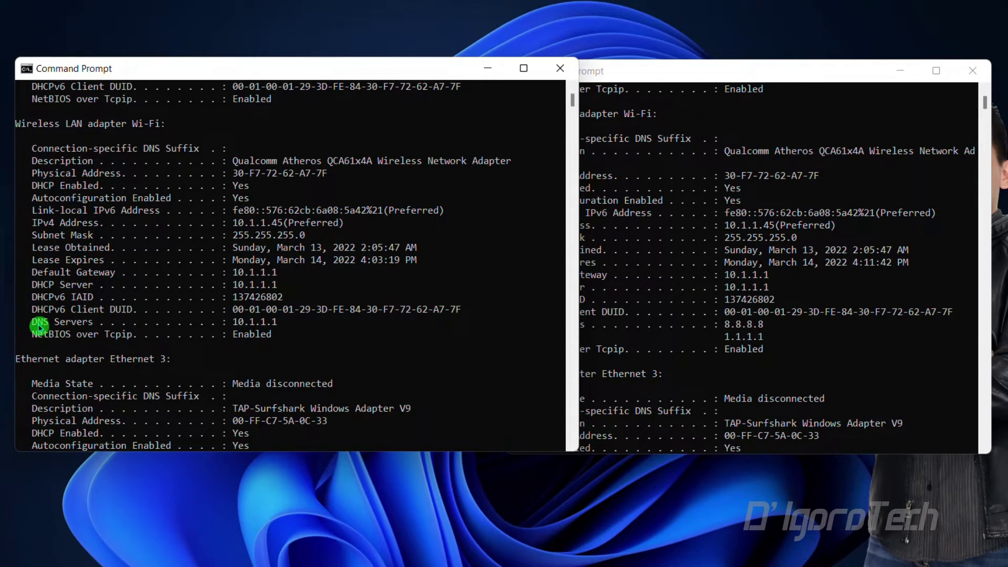
drag(27, 322, 275, 328)
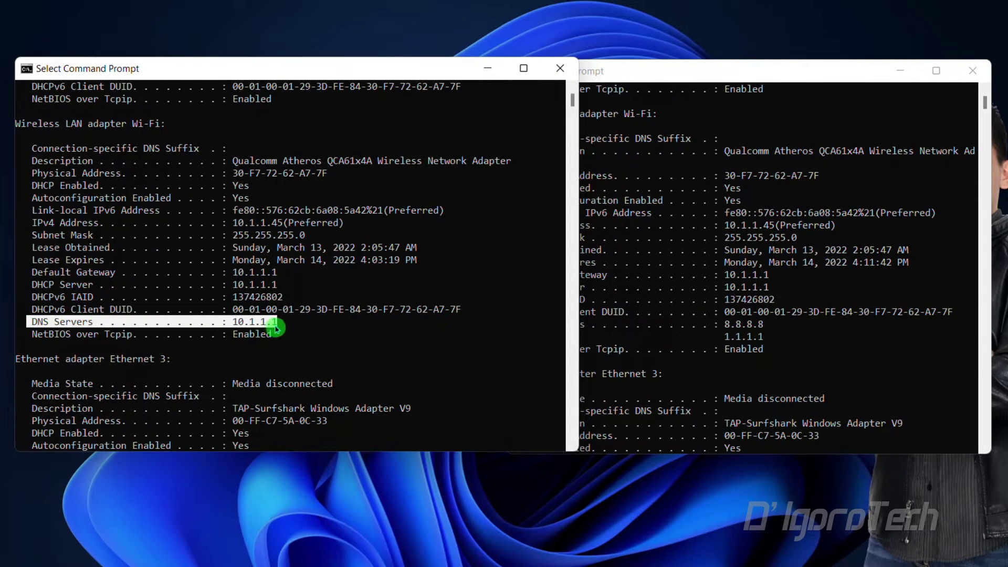
click(583, 325)
drag(524, 323, 766, 338)
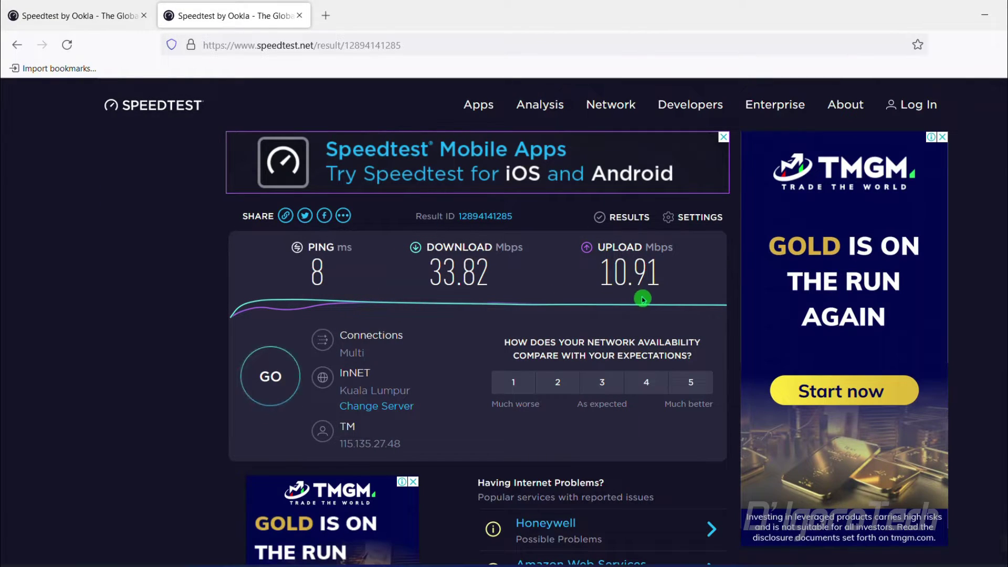
- Compare the earlier 10.58 Mbps Speedtest download with the new 33.82 Mbps result
click(107, 13)
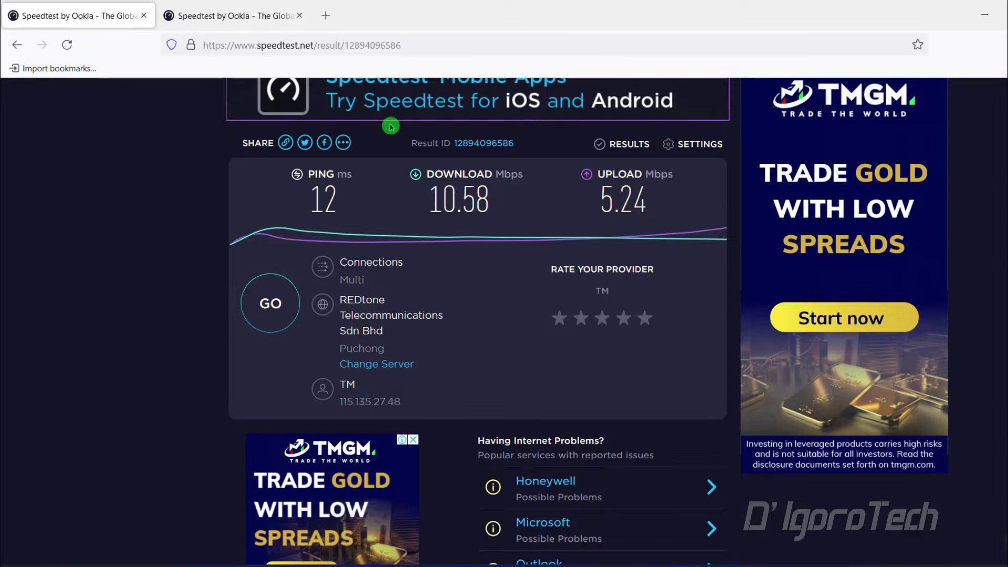
click(254, 14)
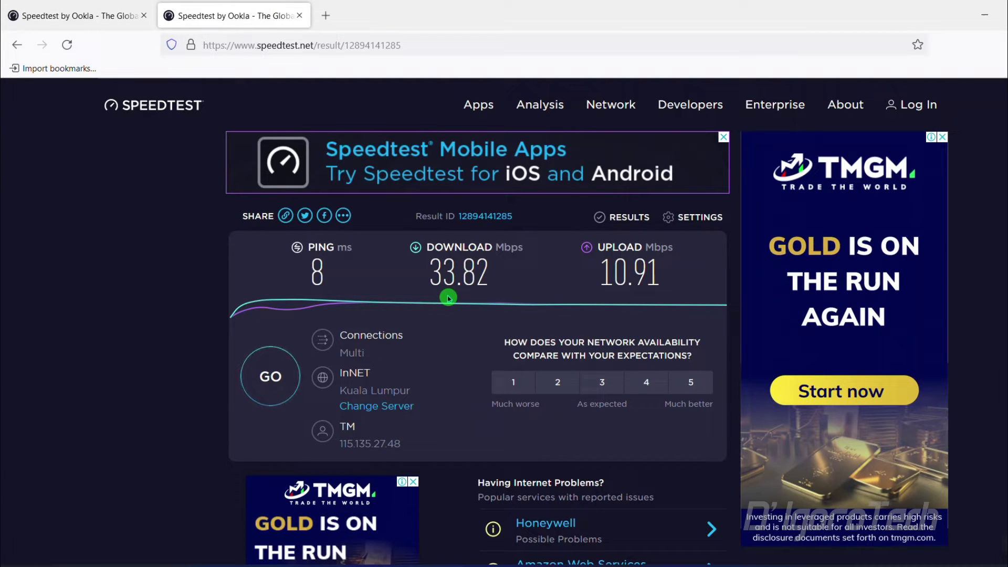
click(108, 18)
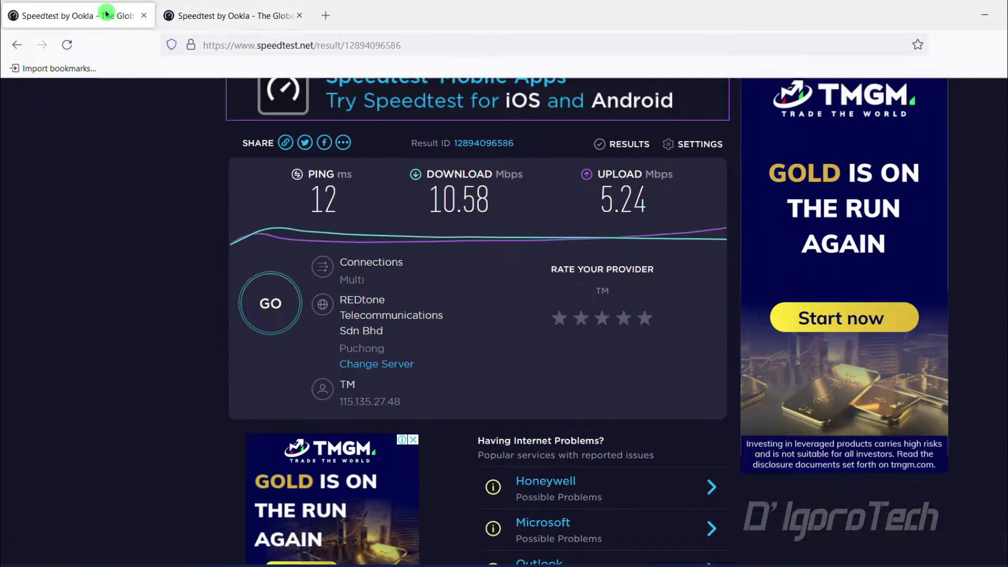
click(265, 24)
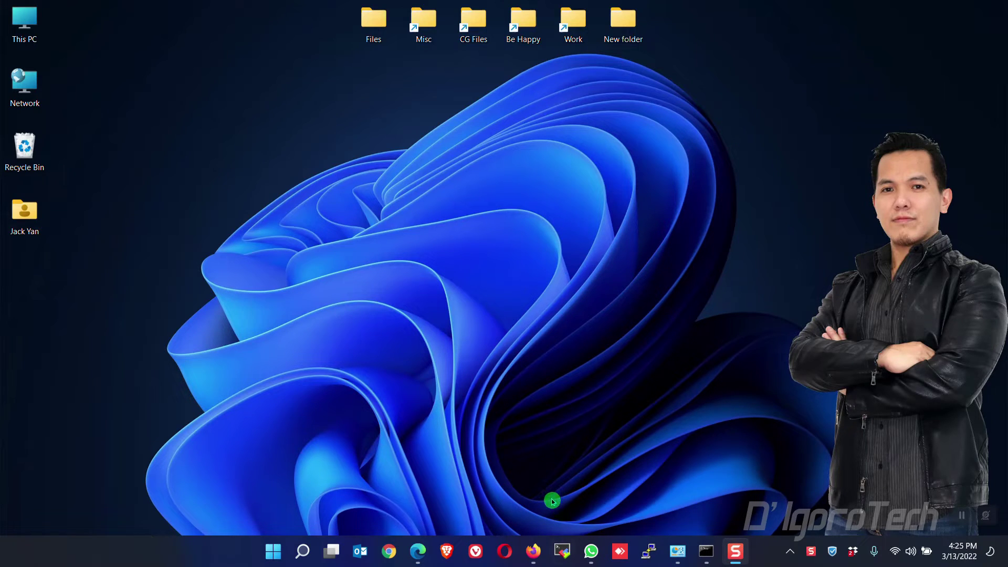
- Set the router's LAN DHCP Server DNS to 8.8.8.8 and apply it
click(532, 550)
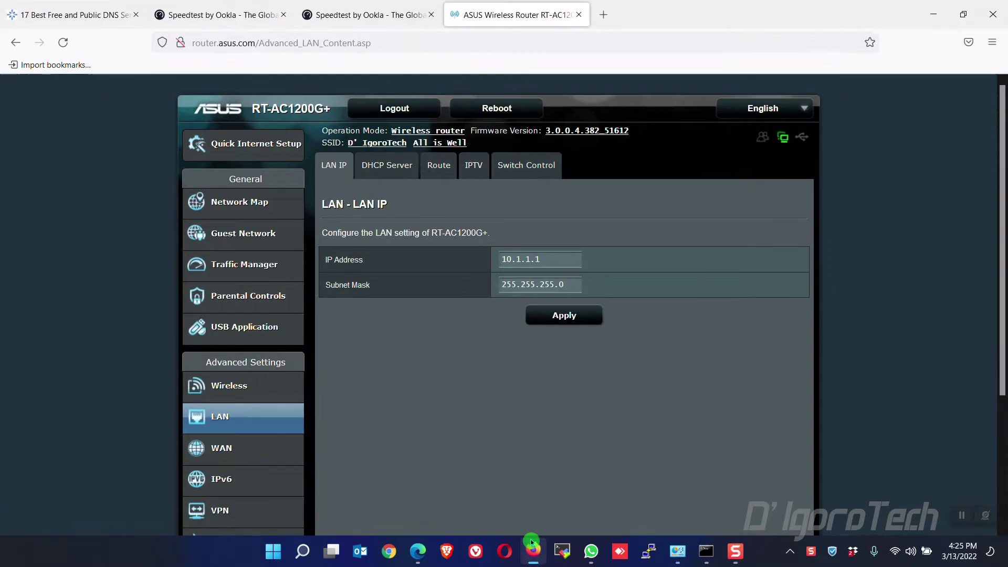
click(238, 427)
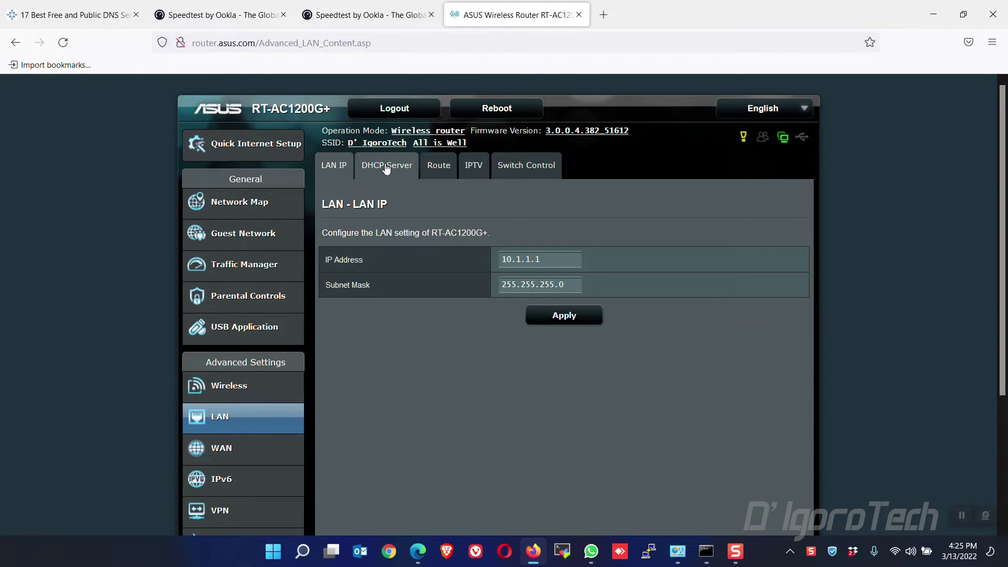
click(387, 166)
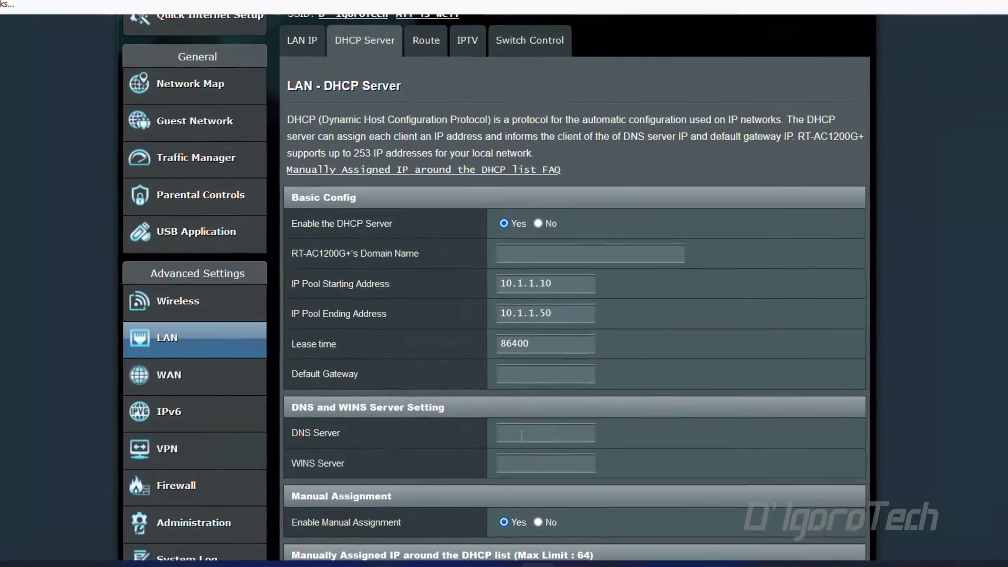
click(520, 499)
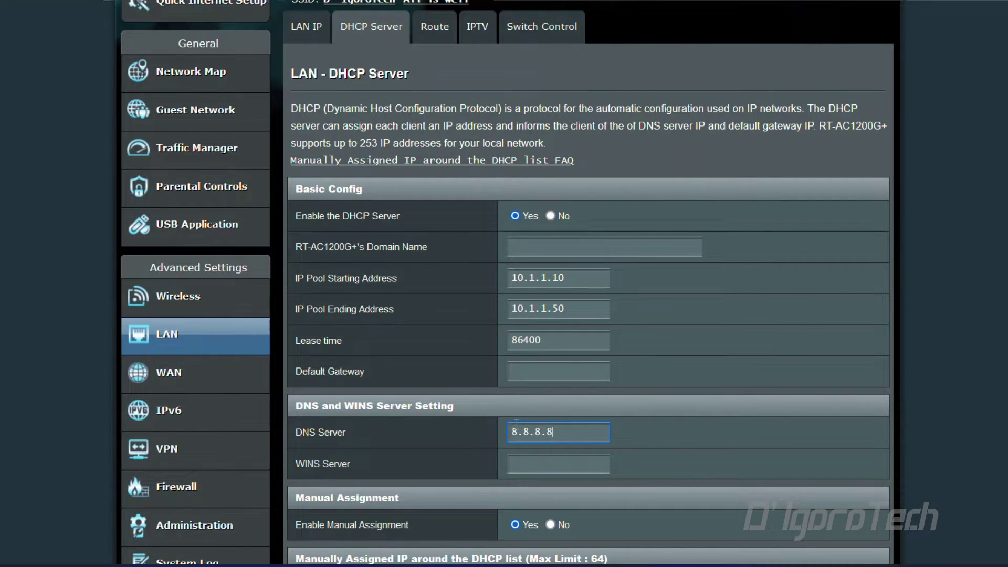
scroll(577, 436, down, 3)
click(594, 480)
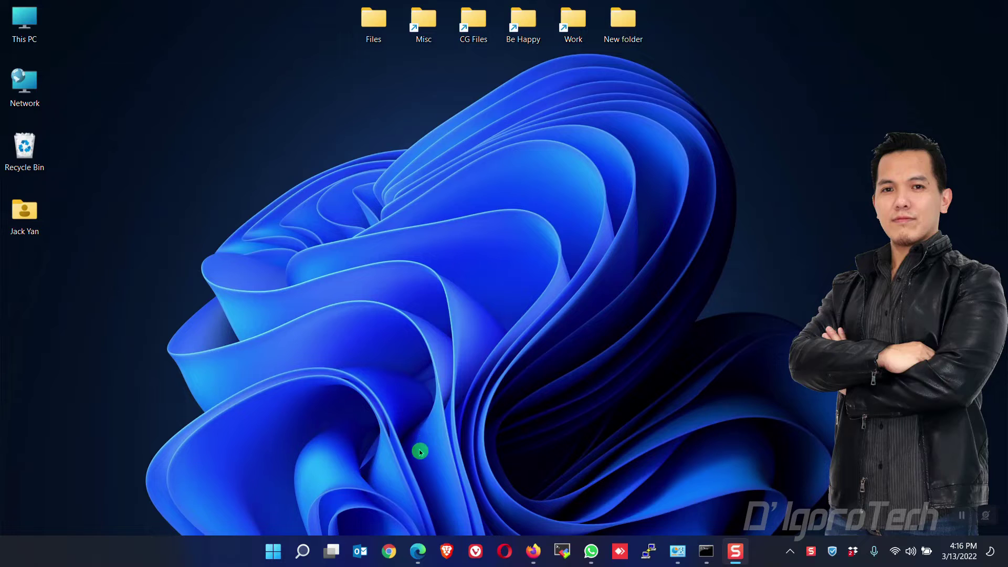
- In Device Manager, search automatically for a newer Qualcomm Atheros QCA61x4A driver, finding the best one already installed
right_click(273, 555)
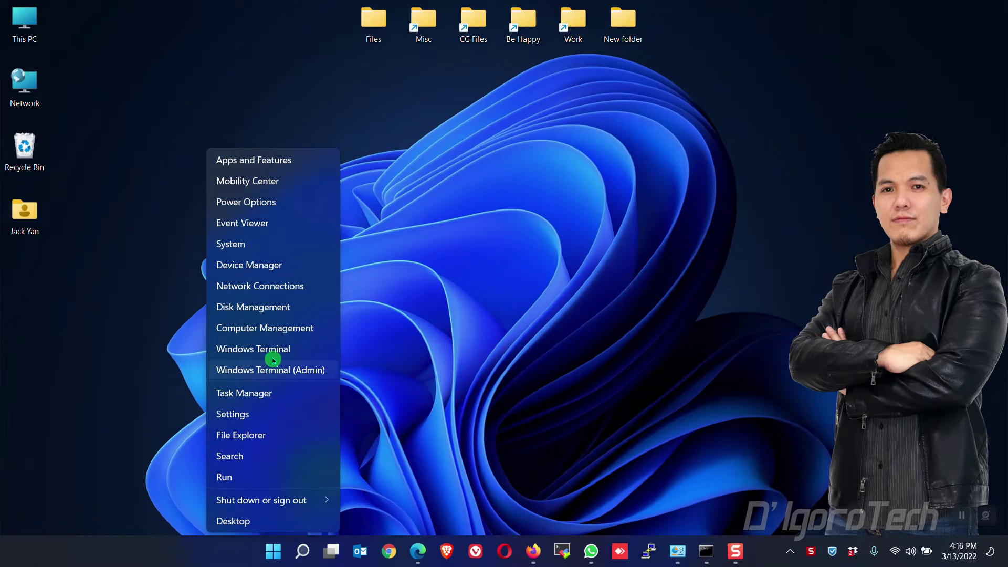
click(265, 266)
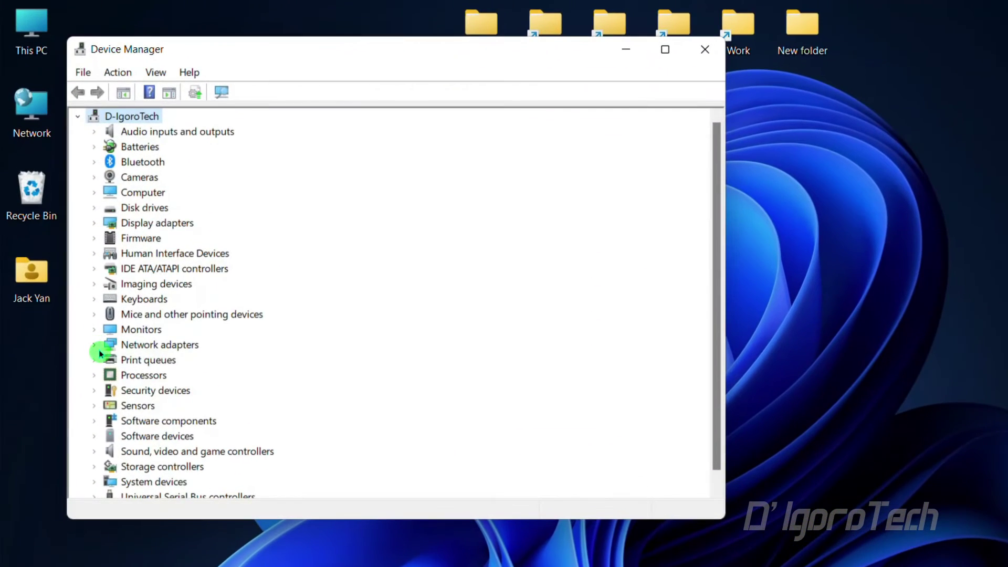
click(87, 311)
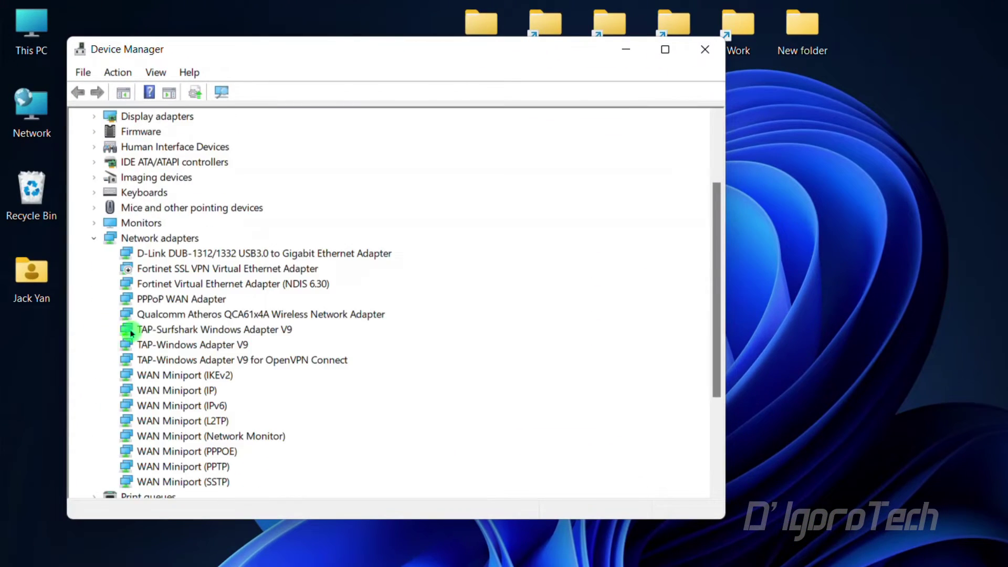
click(171, 254)
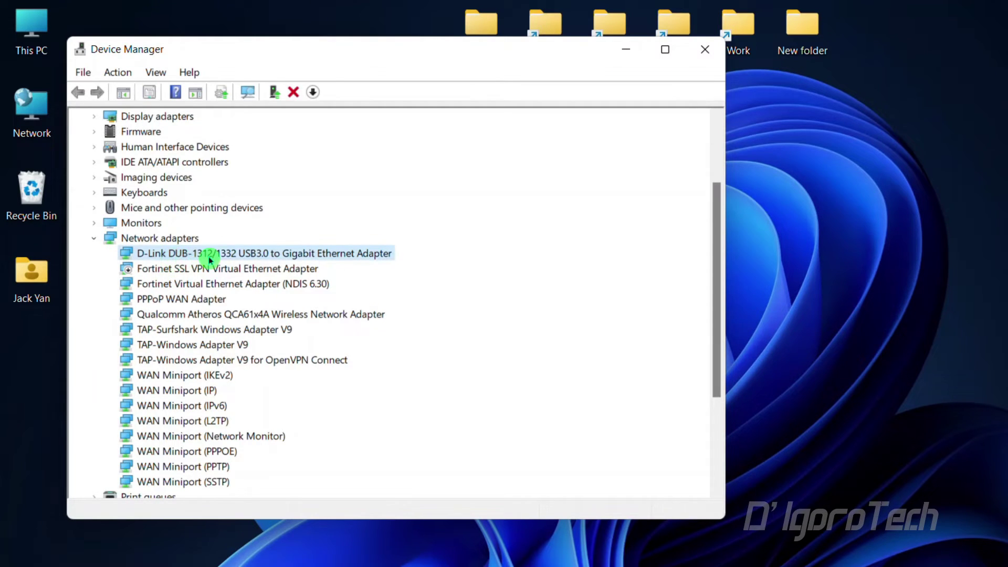
click(283, 319)
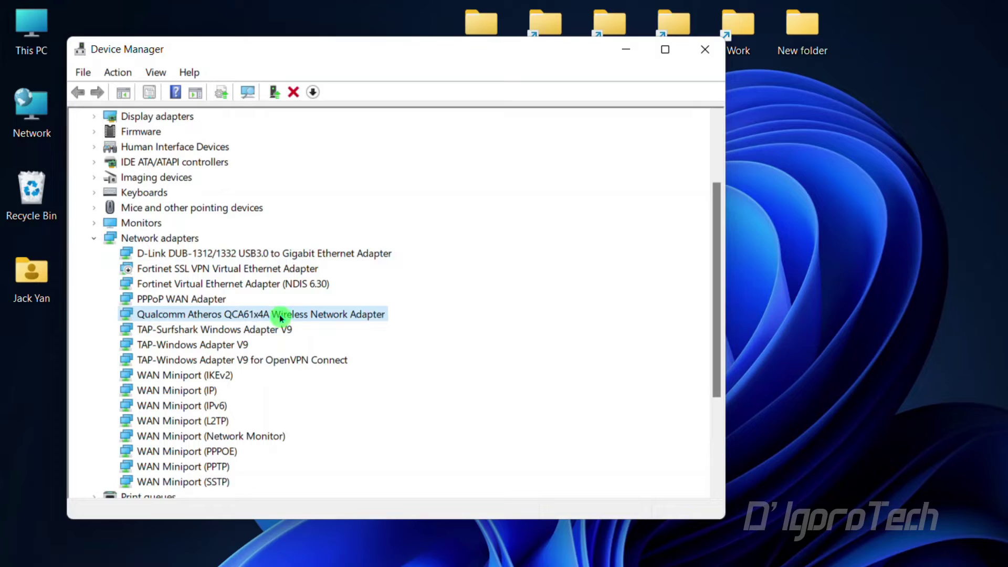
right_click(339, 315)
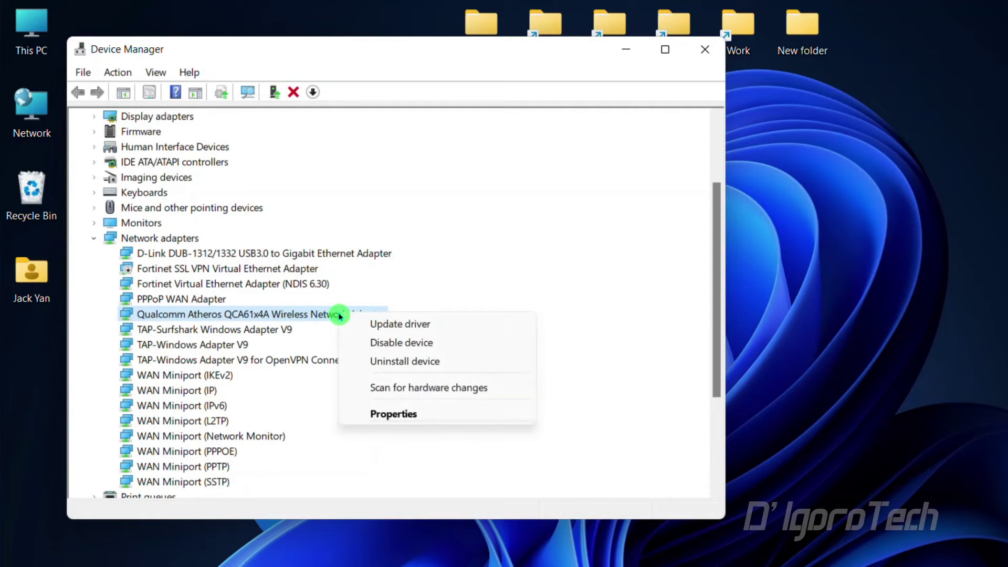
click(375, 324)
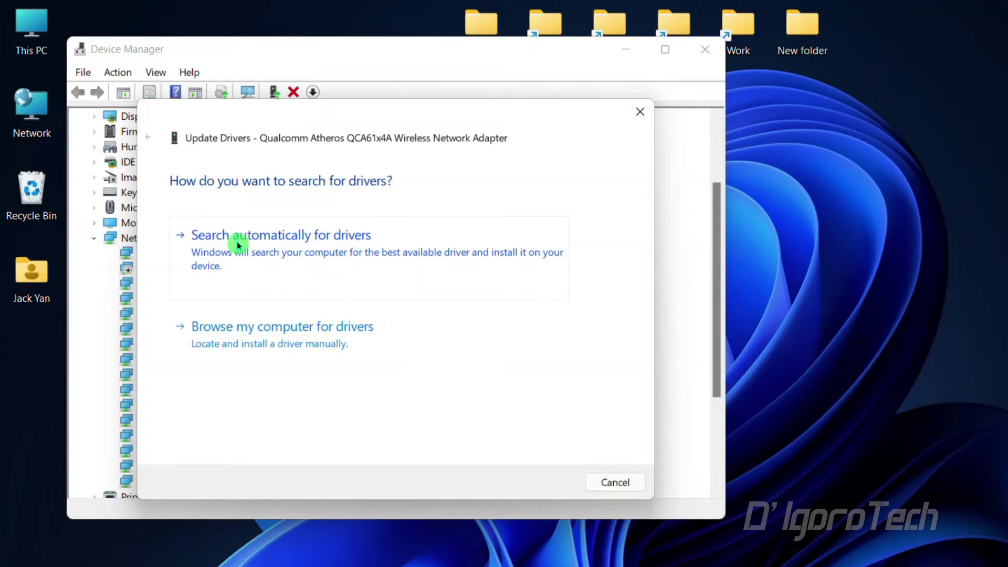
click(296, 255)
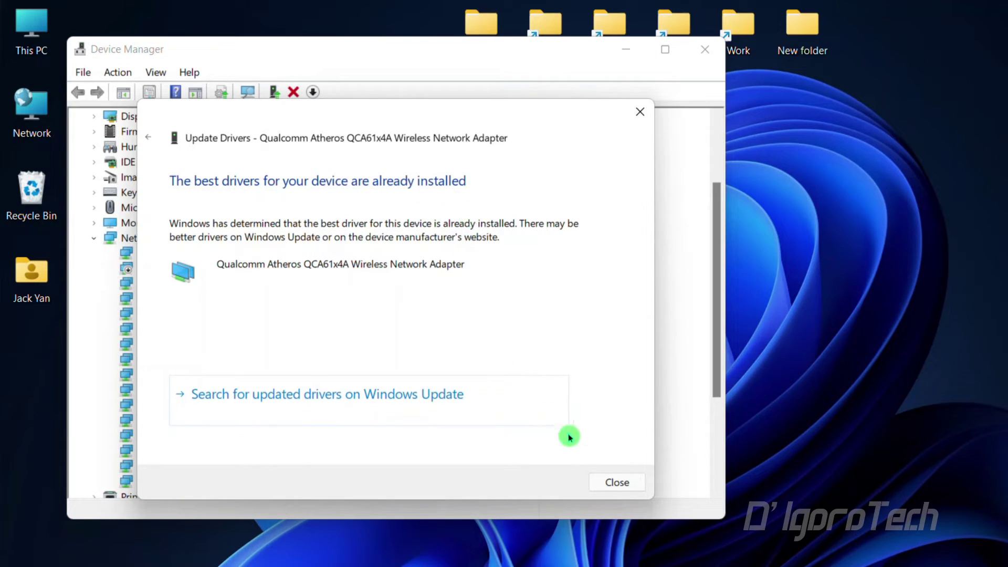
click(615, 481)
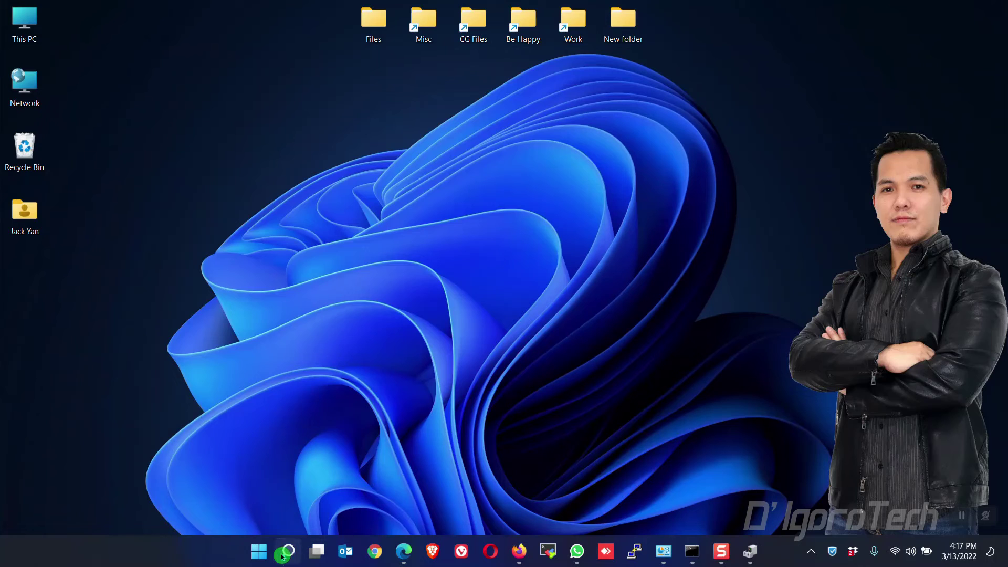
- Search 'windows update', open the Windows Update page and run Check for updates
click(287, 551)
text(windows)
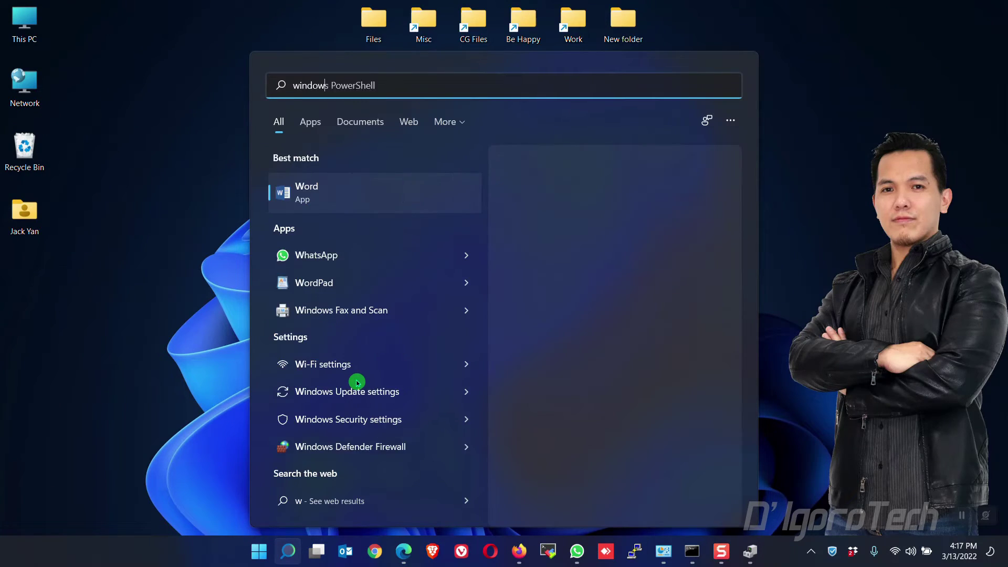
text( update)
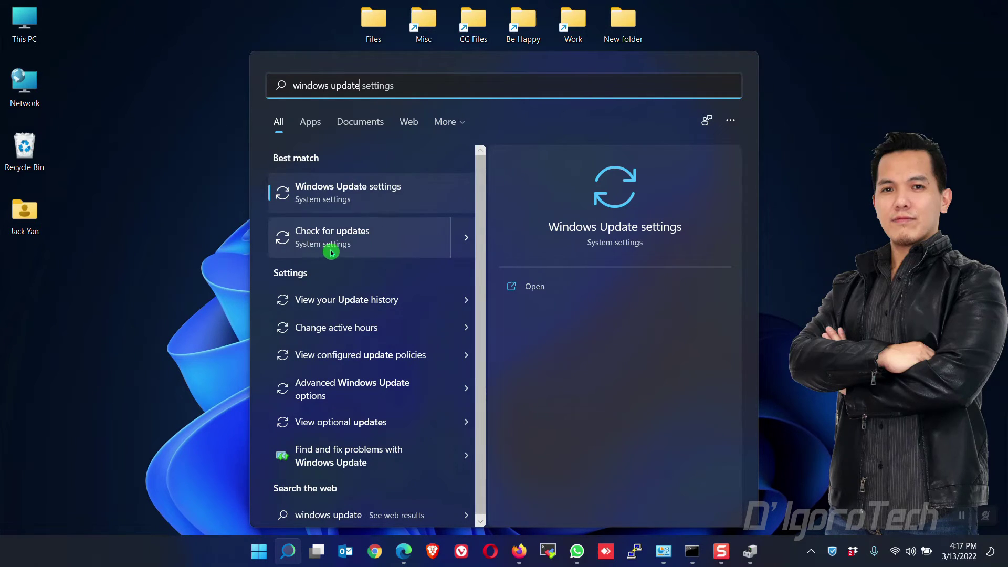
click(339, 251)
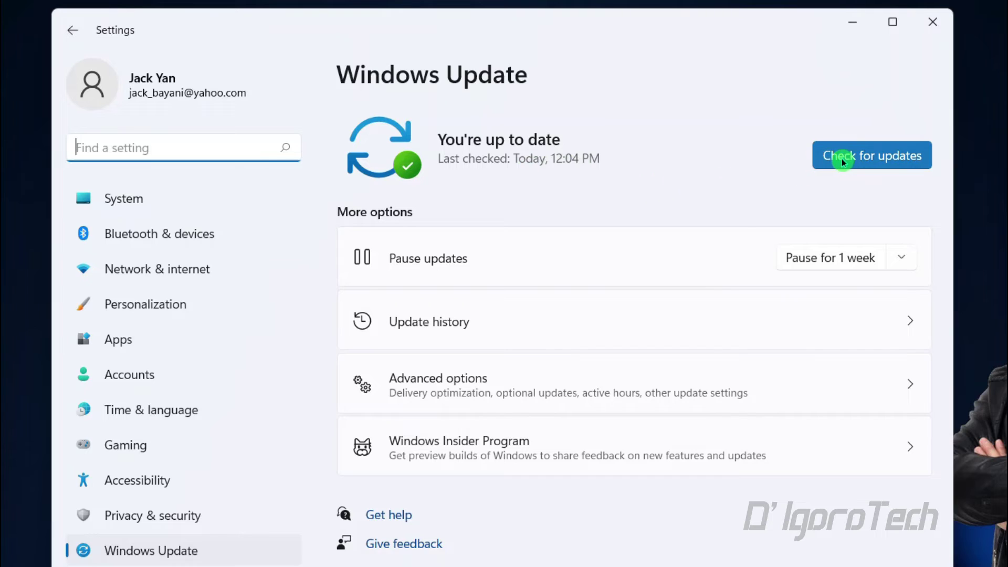
click(877, 156)
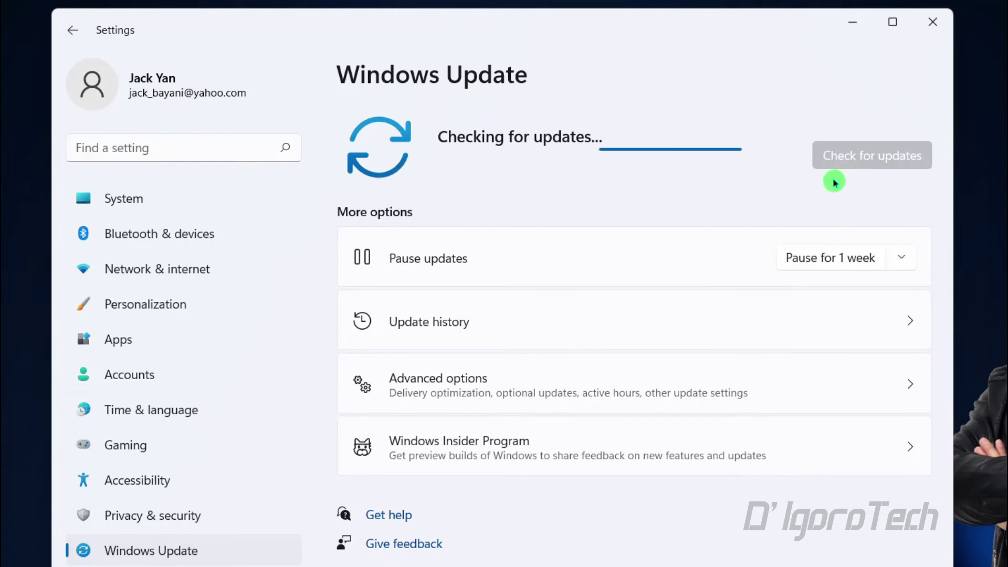